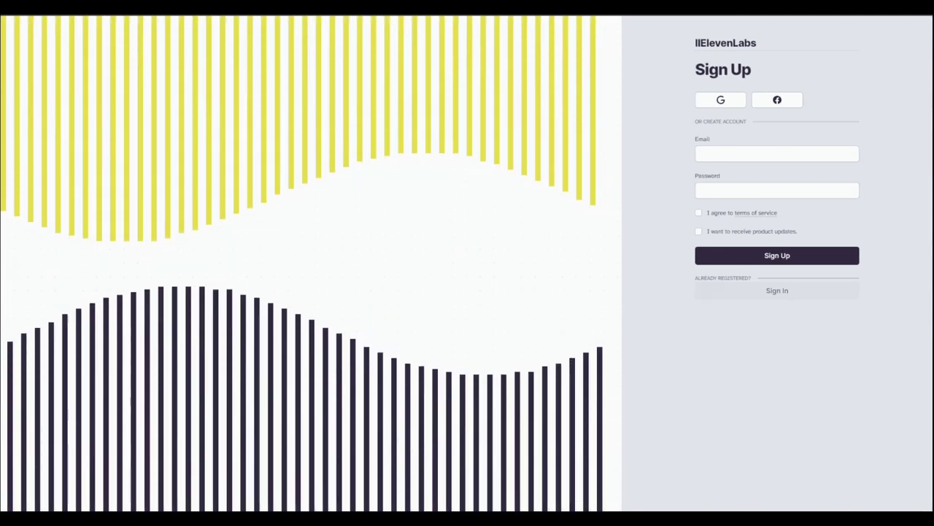
Step: Tick ElevenLabs' 'I agree to terms of service' box
click(698, 213)
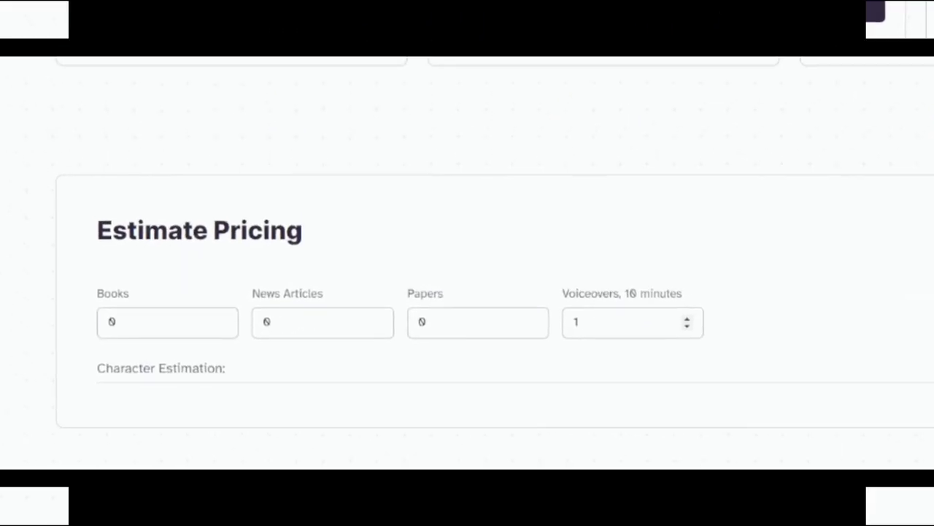
Step: Raise the Estimate Pricing voiceover count to 2, then return it to 1
click(695, 311)
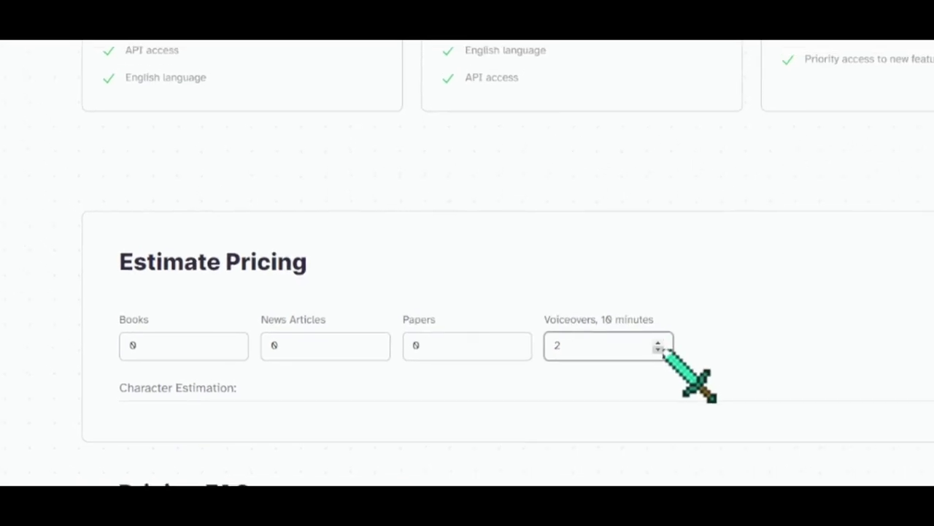
click(668, 344)
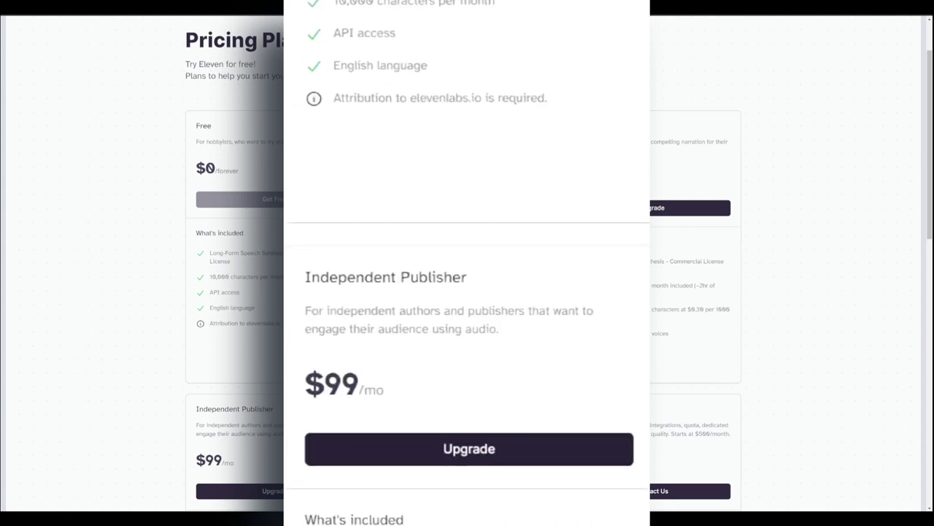
scroll(467, 263, down, 2)
scroll(467, 262, down, 2)
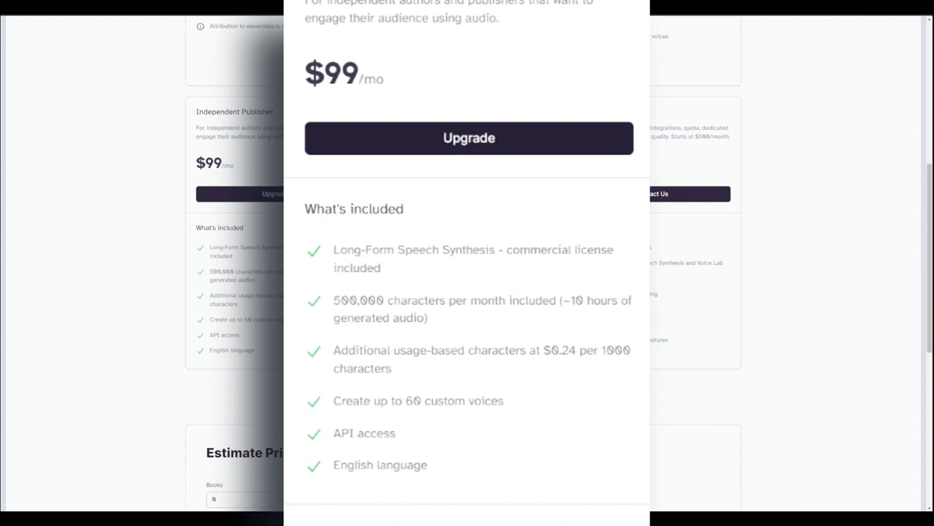
scroll(467, 263, up, 5)
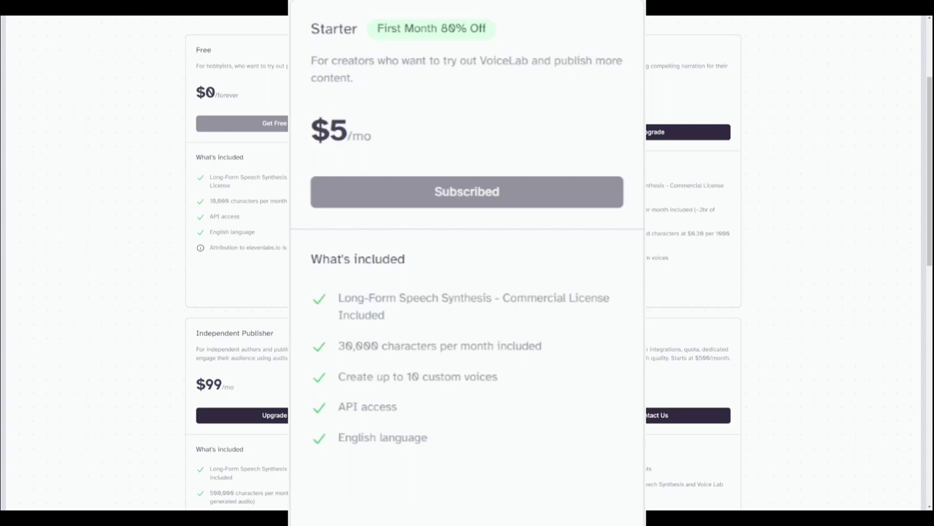
scroll(467, 292, up, 1)
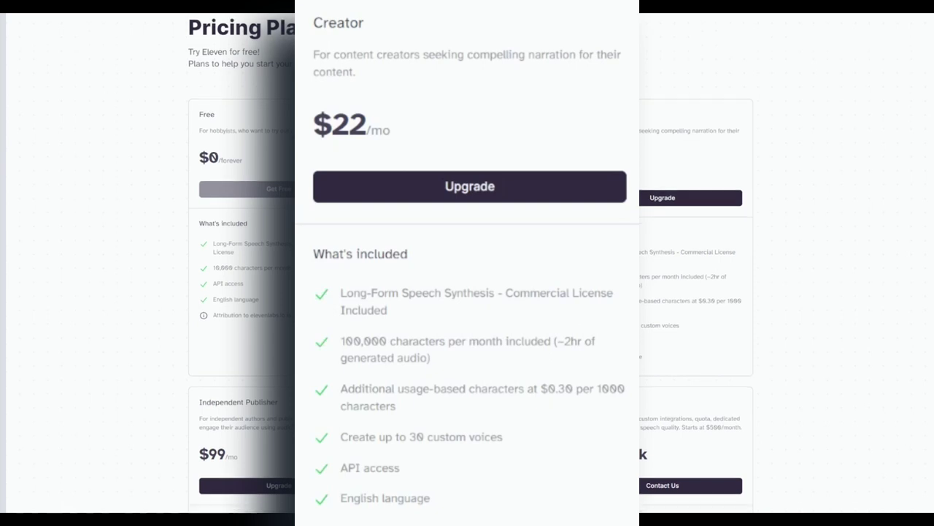
scroll(467, 292, down, 4)
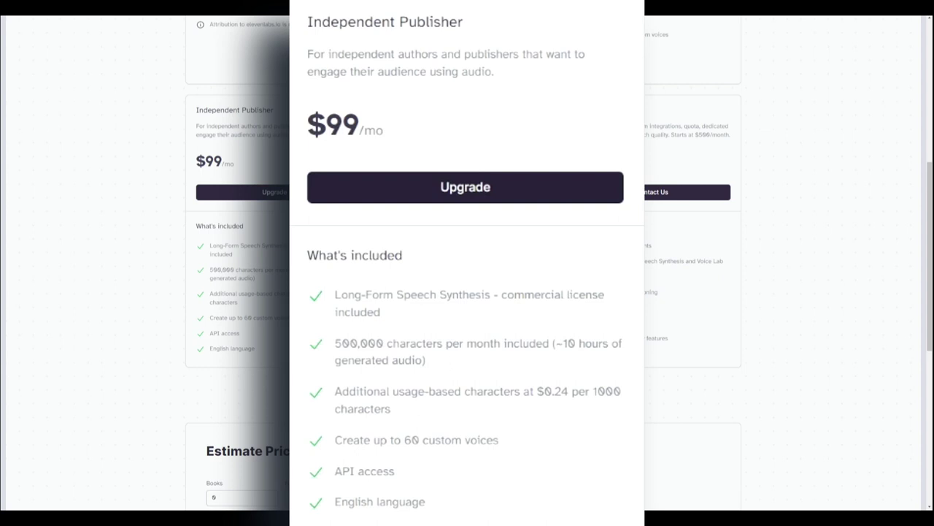
drag(245, 318, 286, 318)
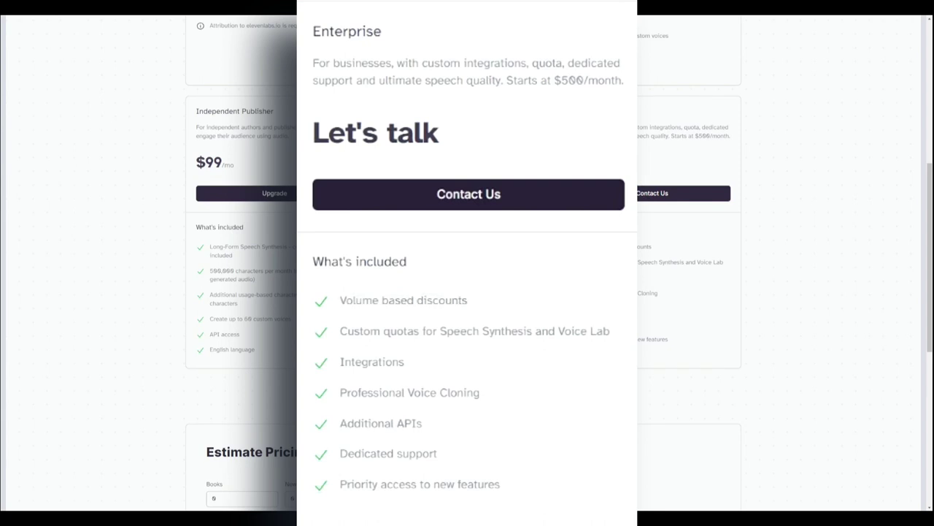
drag(314, 133, 369, 146)
drag(670, 136, 730, 137)
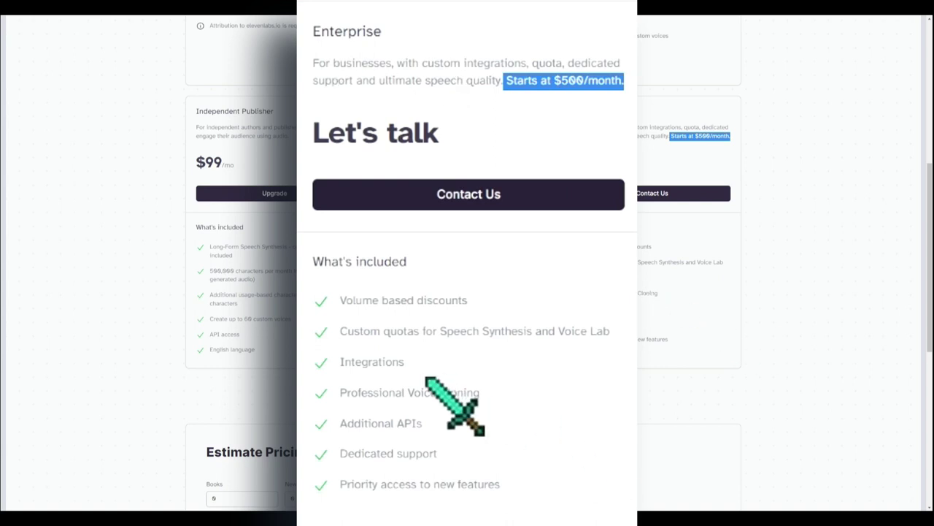
drag(348, 394, 478, 398)
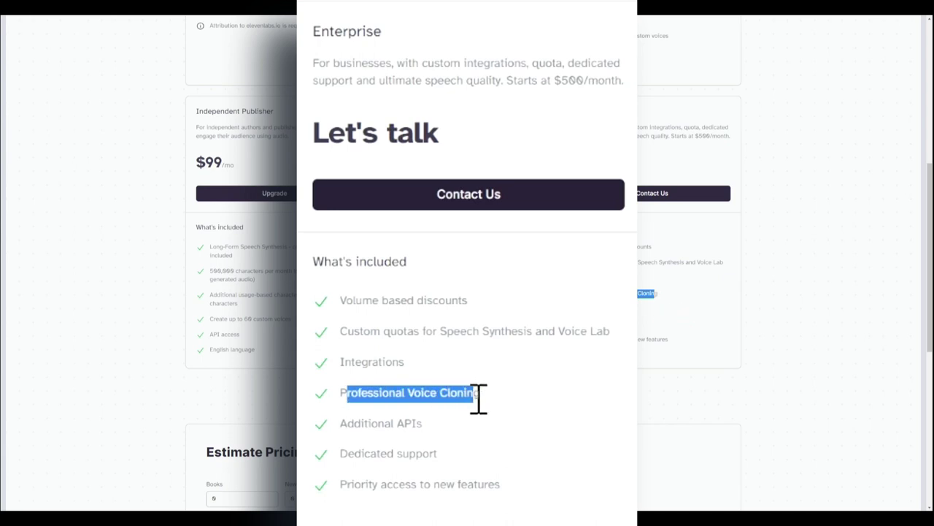
click(354, 397)
double_click(353, 394)
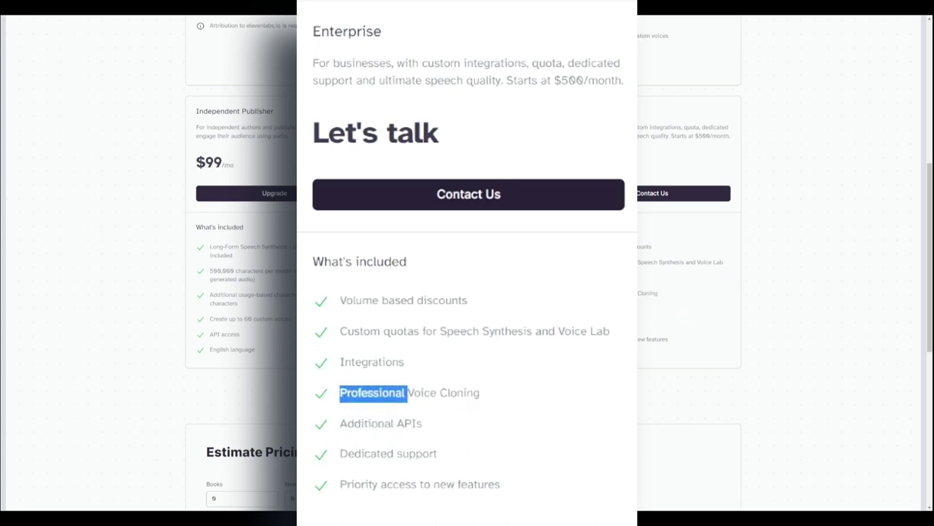
scroll(659, 250, up, 3)
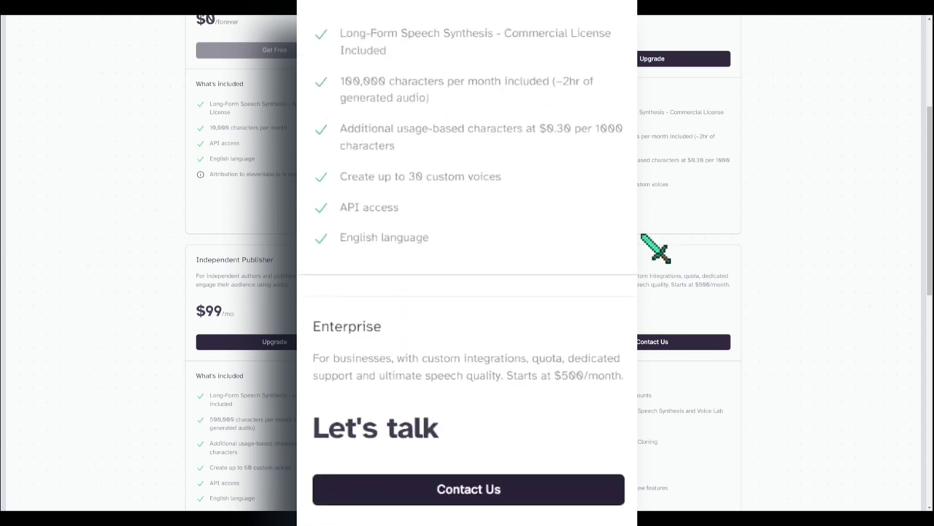
scroll(771, 192, down, 5)
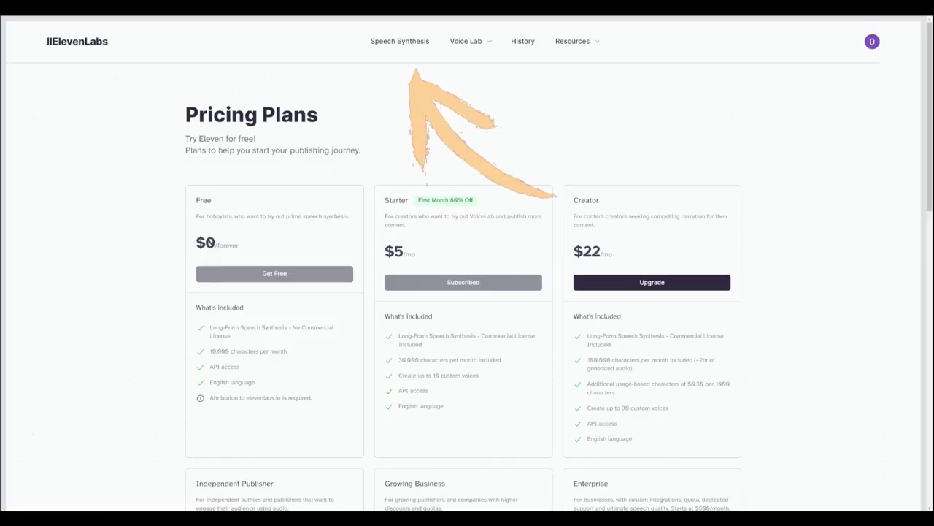
Step: Choose the premade Bella voice on the Speech Synthesis page
click(405, 43)
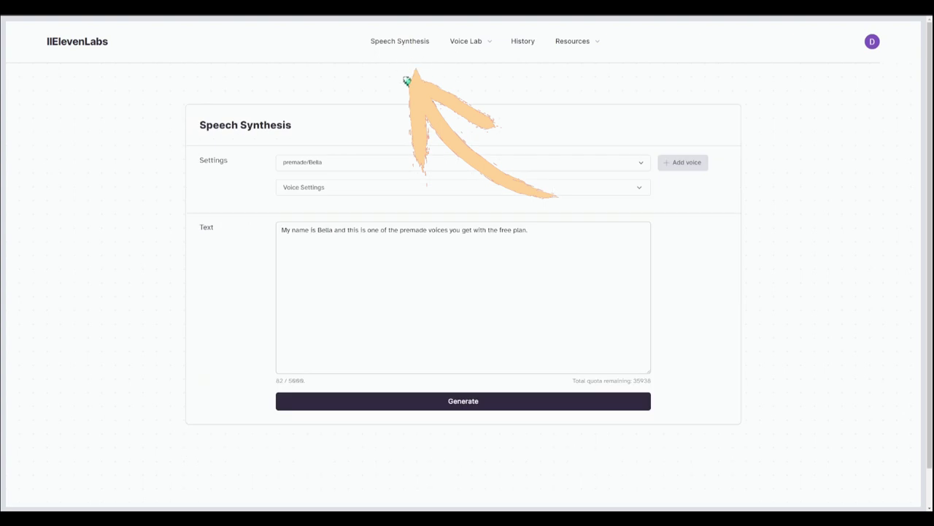
click(596, 175)
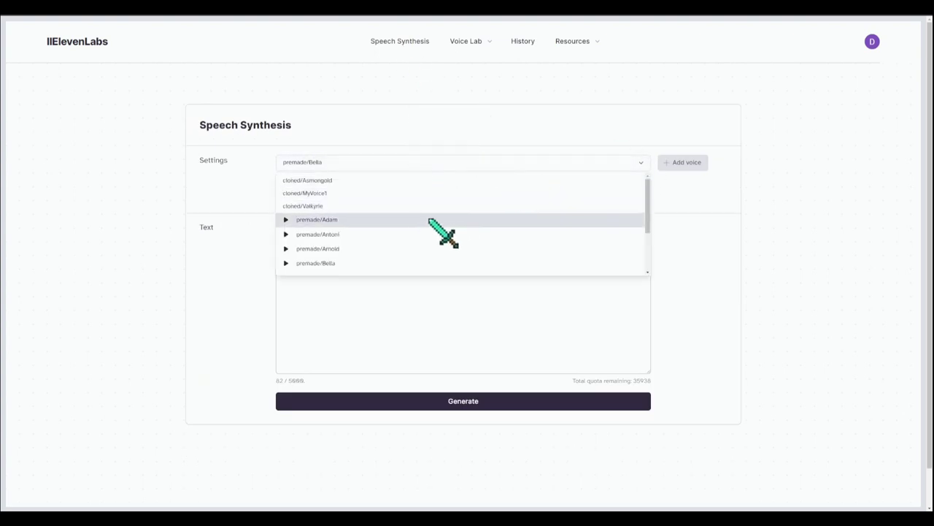
scroll(394, 241, down, 5)
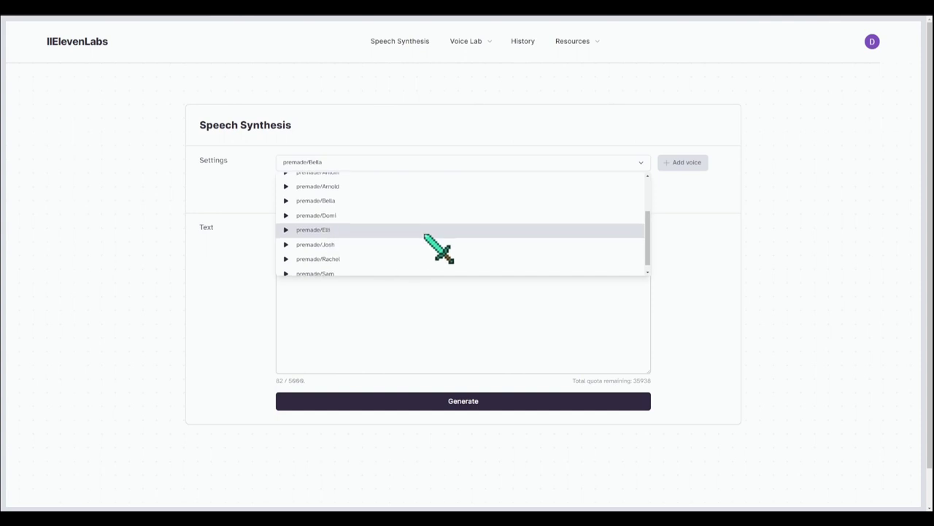
click(343, 196)
click(556, 247)
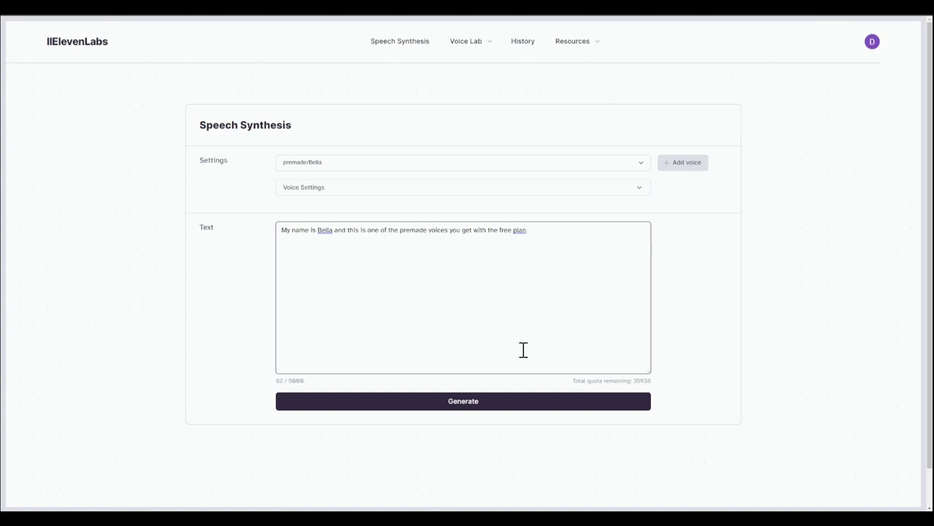
Step: Generate Bella's 82-character sample sentence and select all of the sample text
click(486, 404)
scroll(292, 307, down, 1)
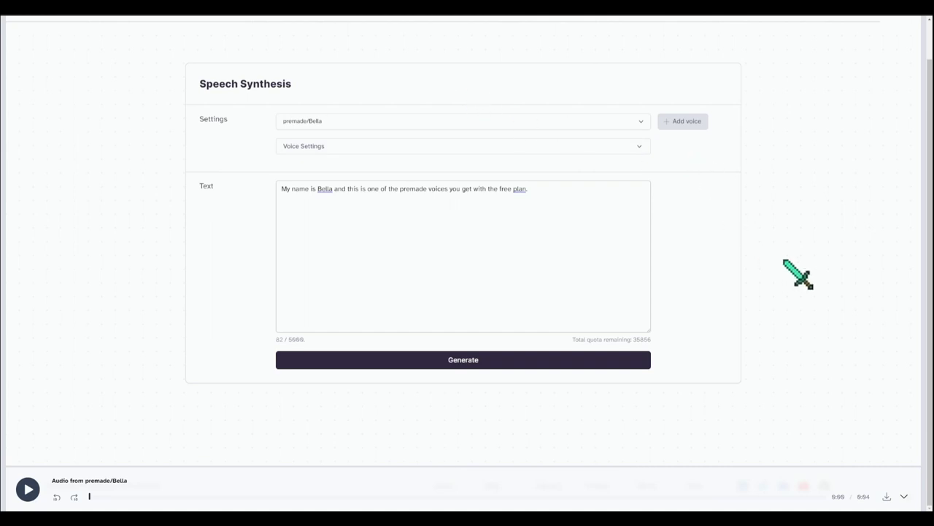
click(365, 192)
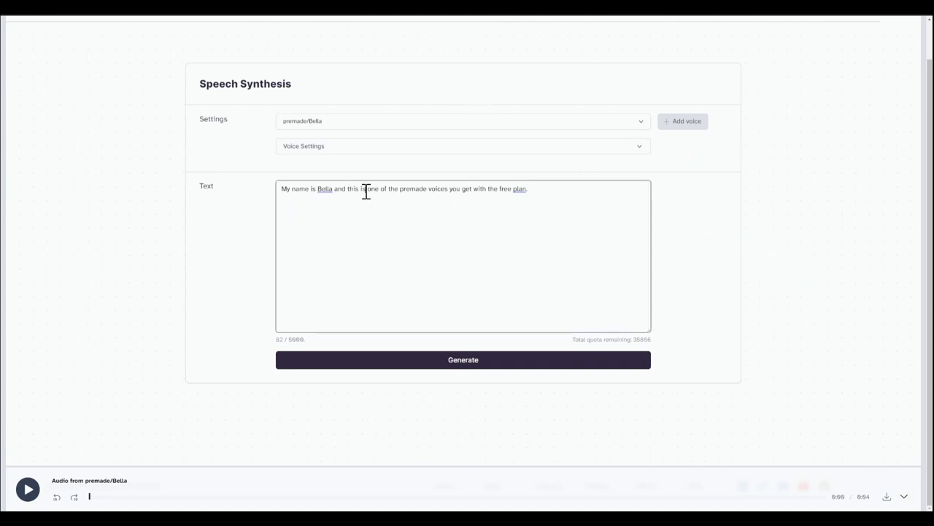
key(ctrl+a)
scroll(609, 195, up, 1)
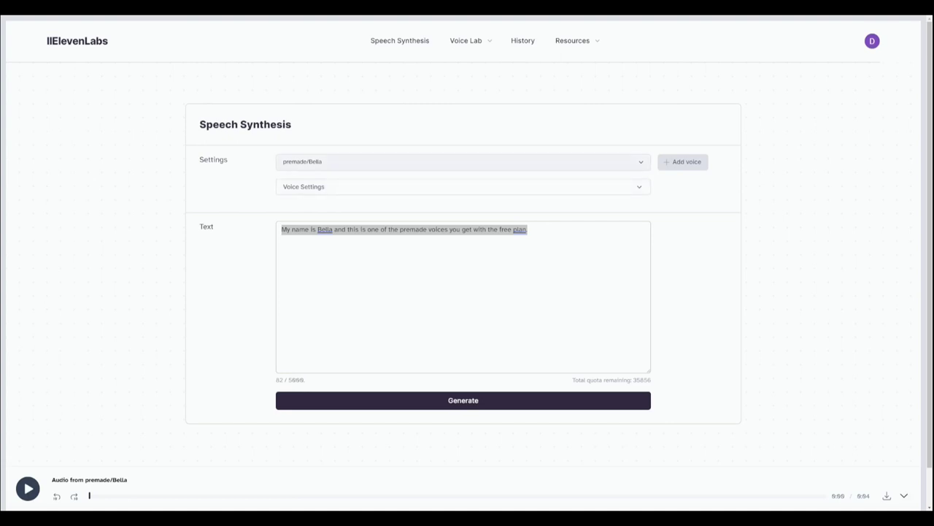
Step: Switch to the premade Arnold voice for his 57-character sample, then reopen the voice list
click(343, 162)
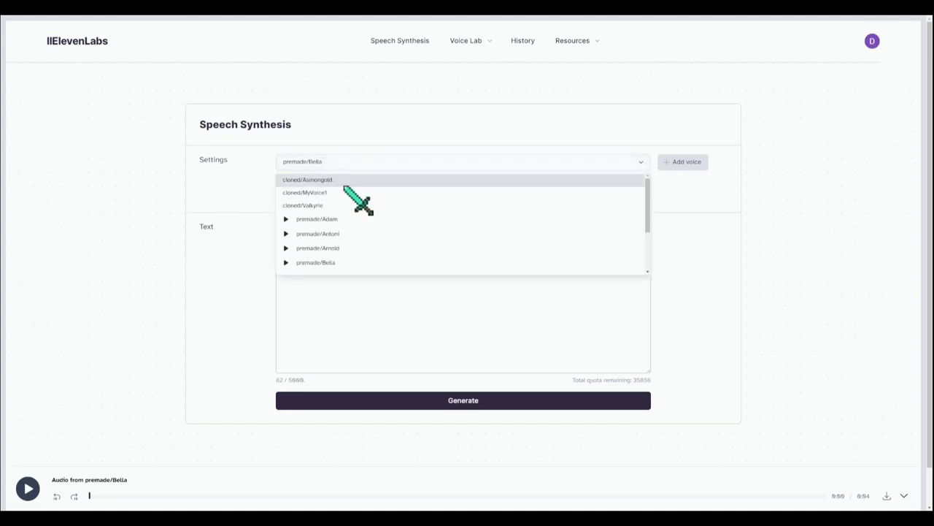
click(343, 248)
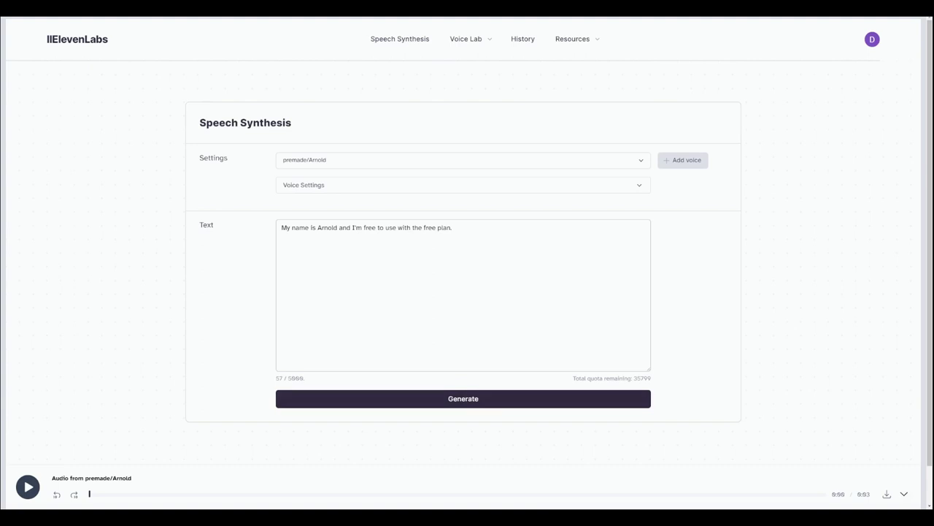
click(641, 161)
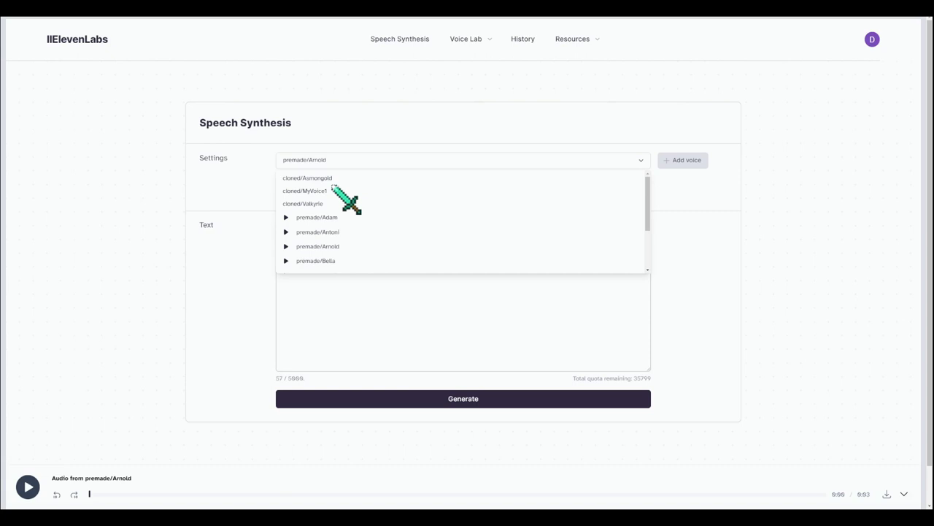
scroll(349, 225, down, 1)
scroll(349, 226, down, 3)
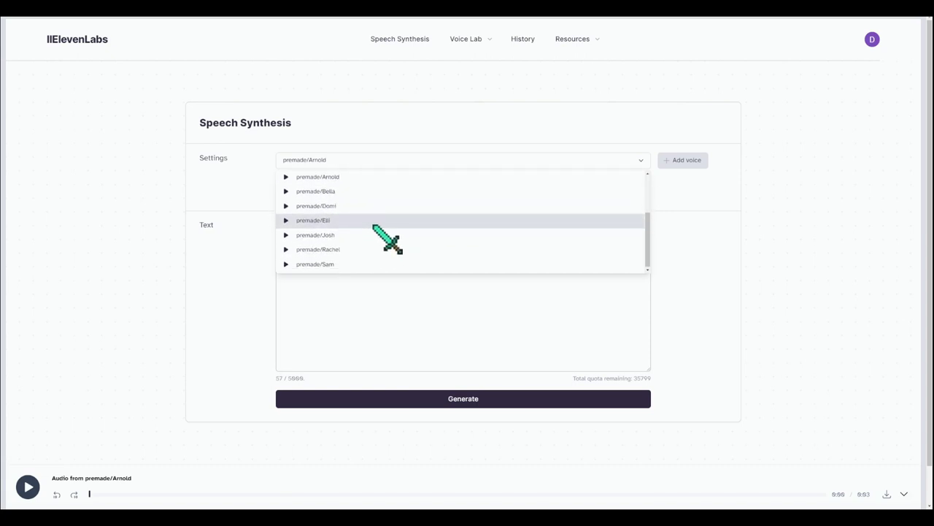
click(380, 162)
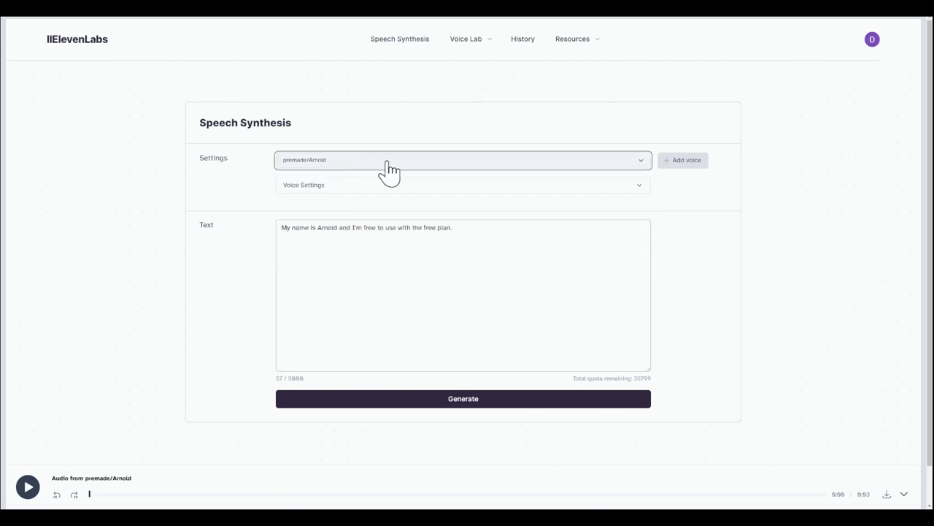
click(403, 163)
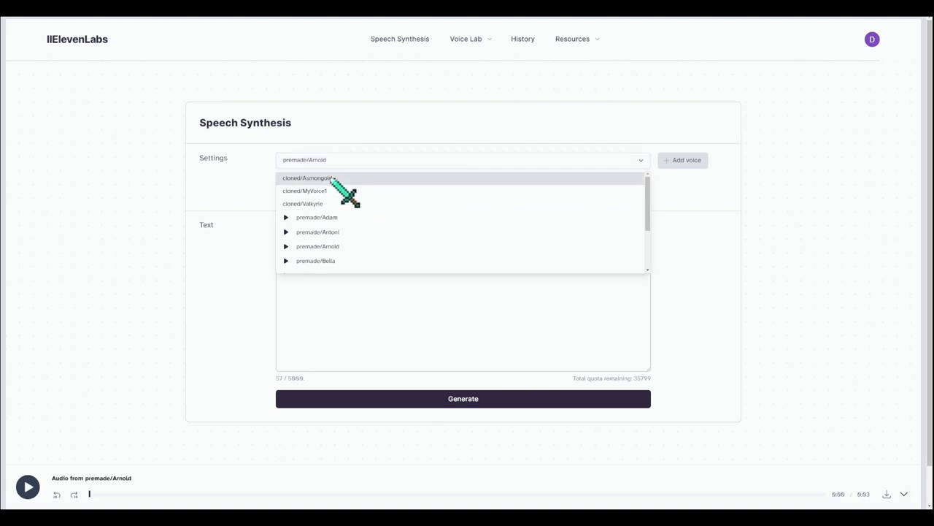
Step: Select cloned/Asmongold, loading its 531-character paladin script, and re-expand Voice Settings
click(358, 183)
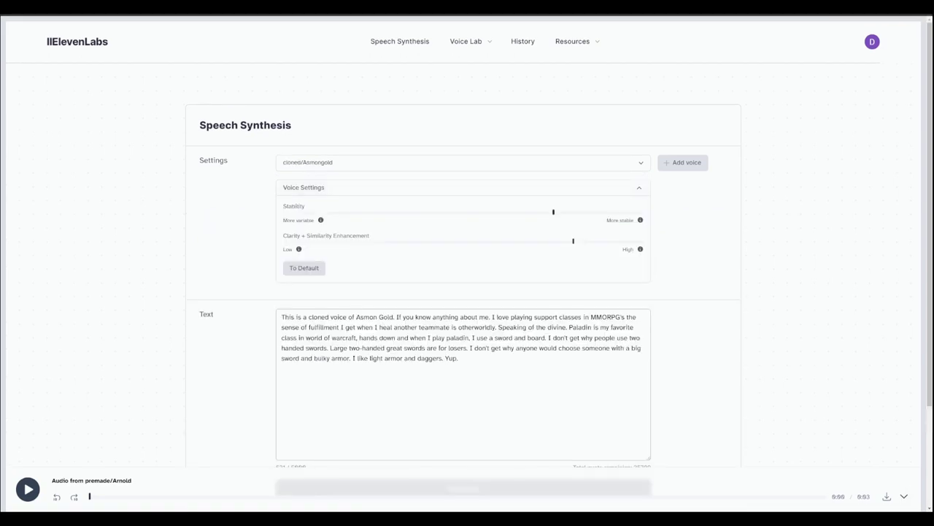
drag(467, 361, 270, 316)
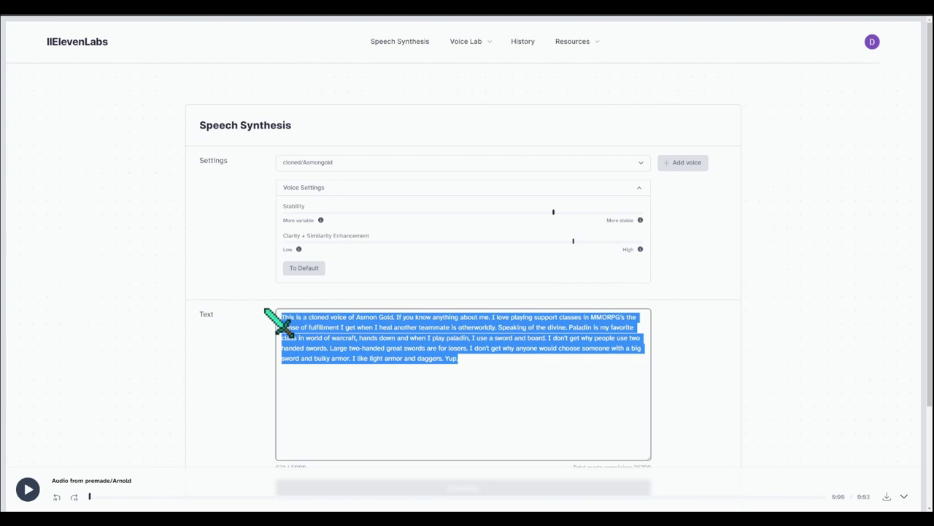
click(473, 363)
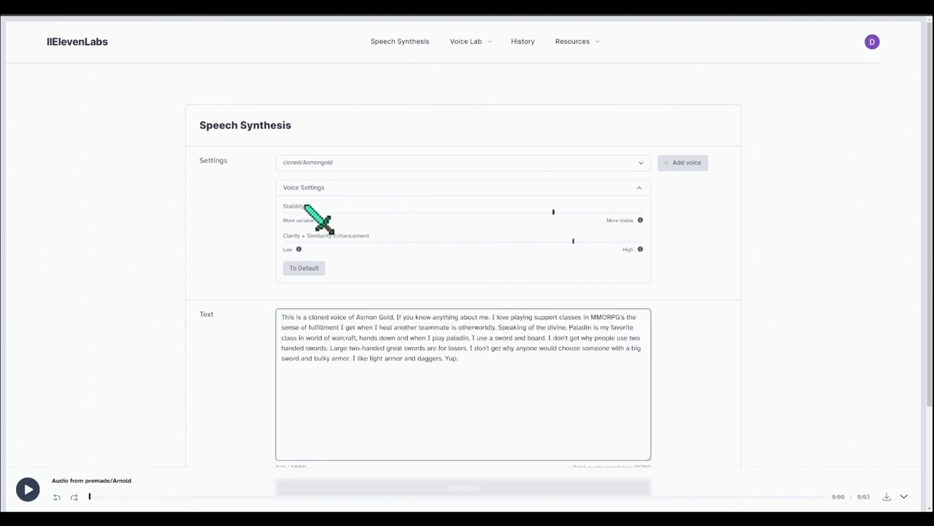
click(332, 191)
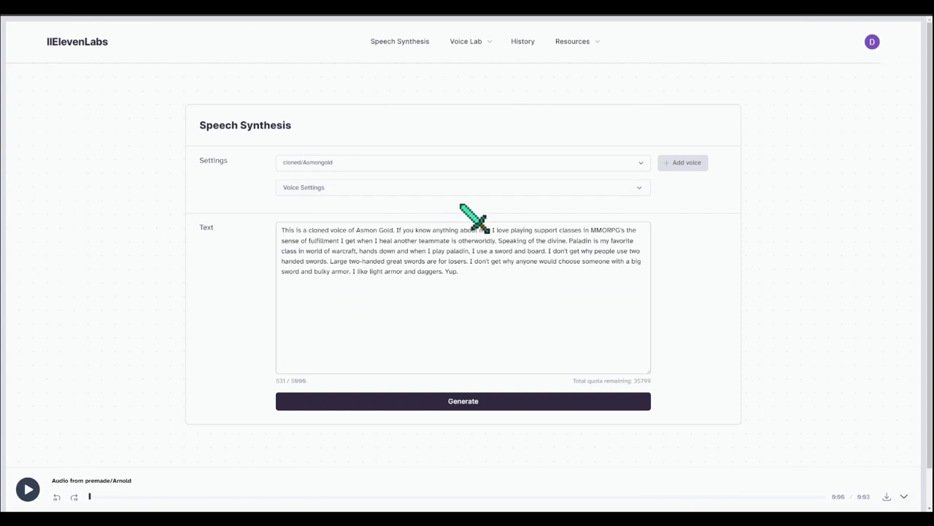
click(357, 194)
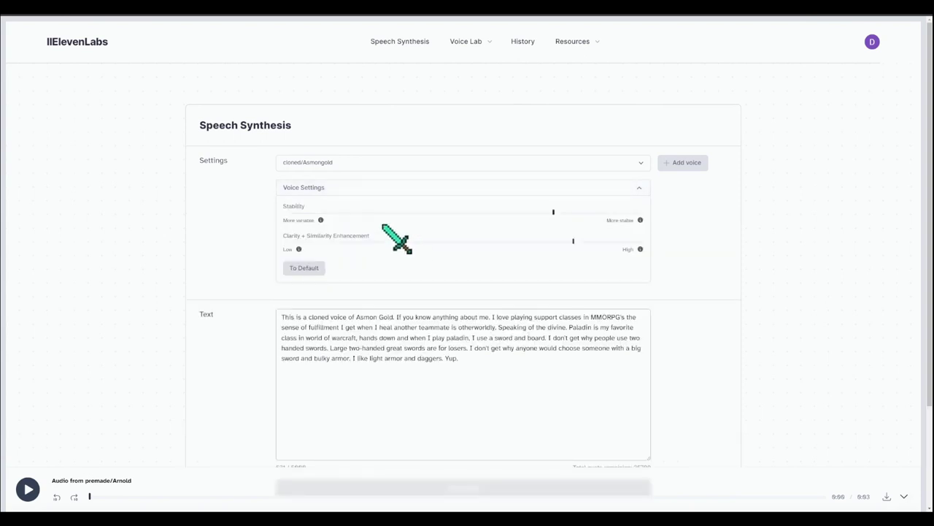
Step: Set Asmongold's stability to about 31% and ease Clarity + Similarity Enhancement slightly lower
mouse_move(321, 222)
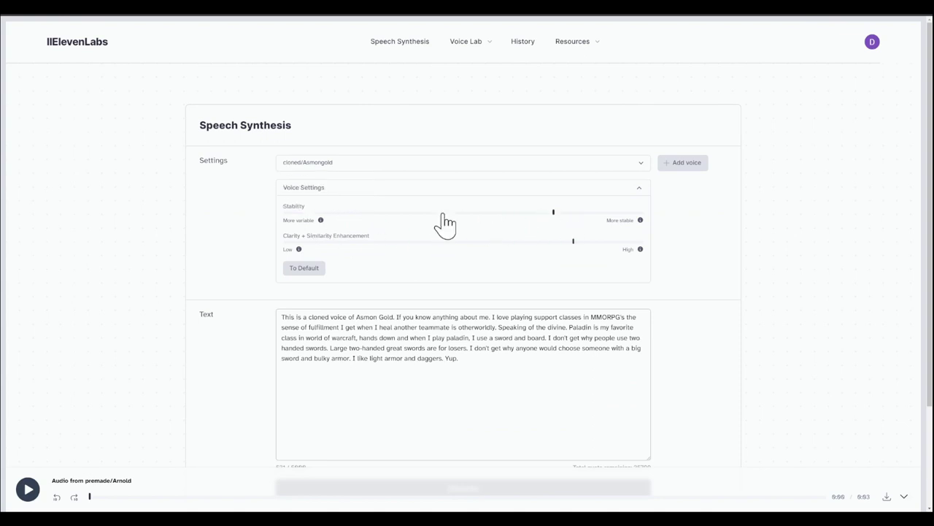
click(395, 212)
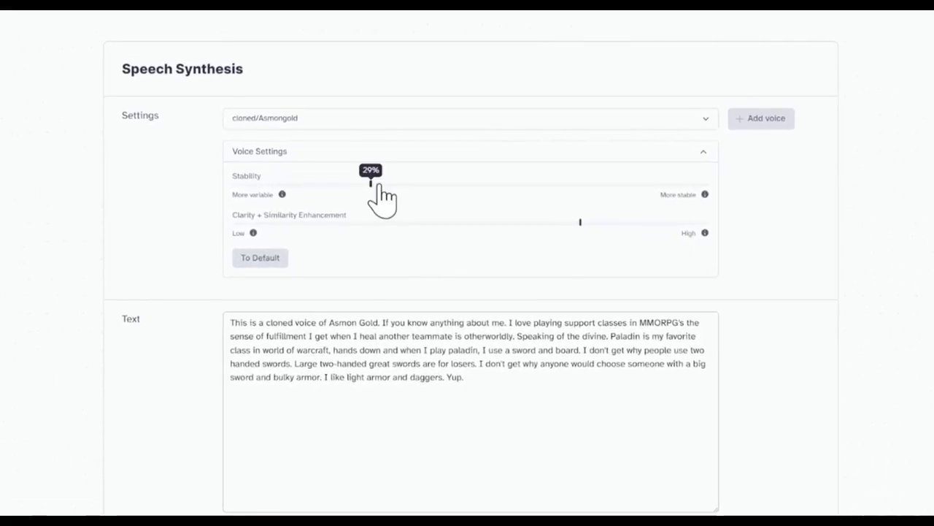
mouse_move(381, 185)
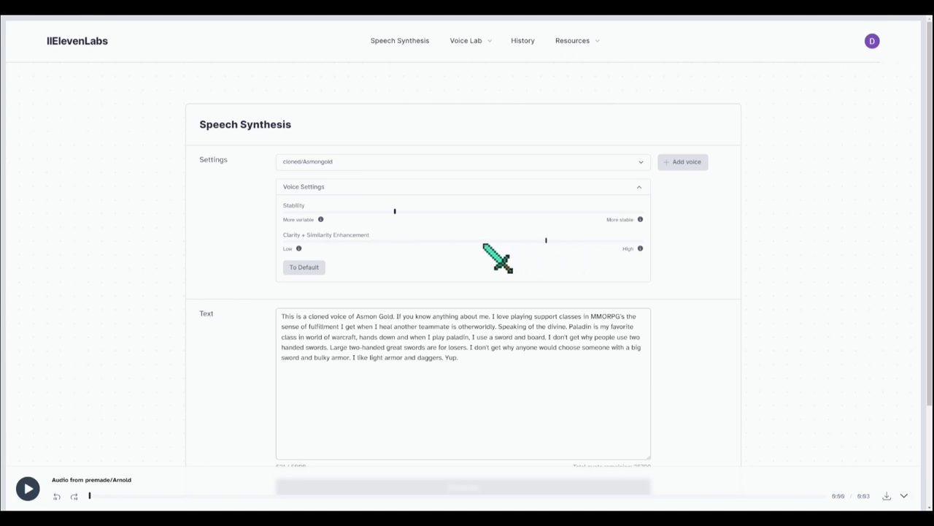
click(556, 242)
drag(556, 241, 530, 242)
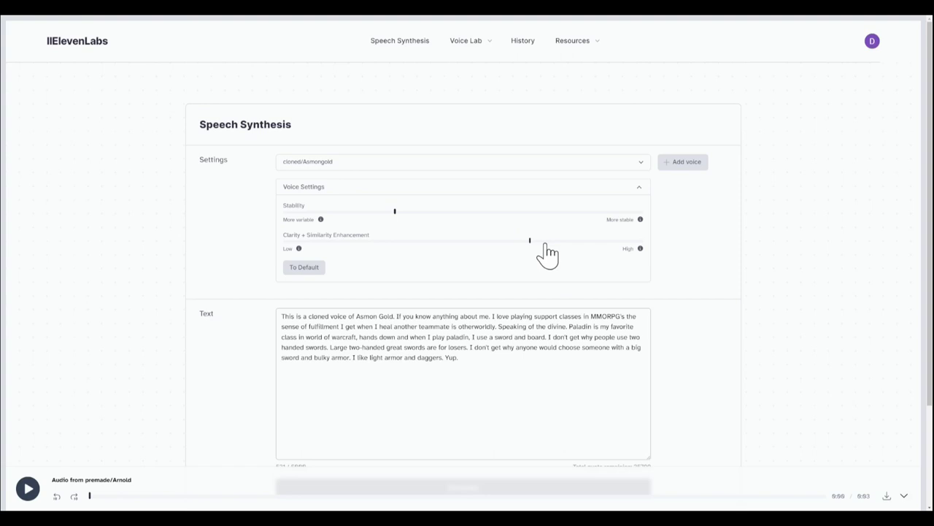
click(544, 241)
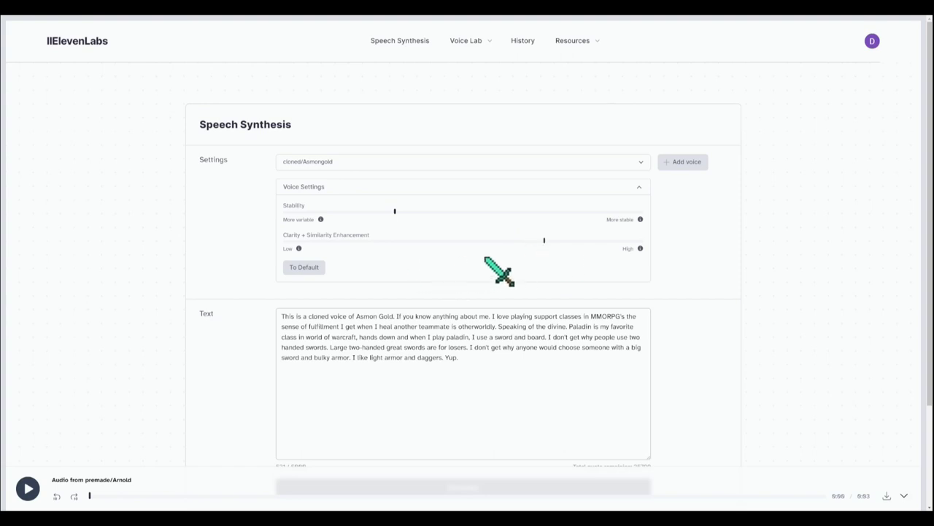
scroll(536, 365, down, 1)
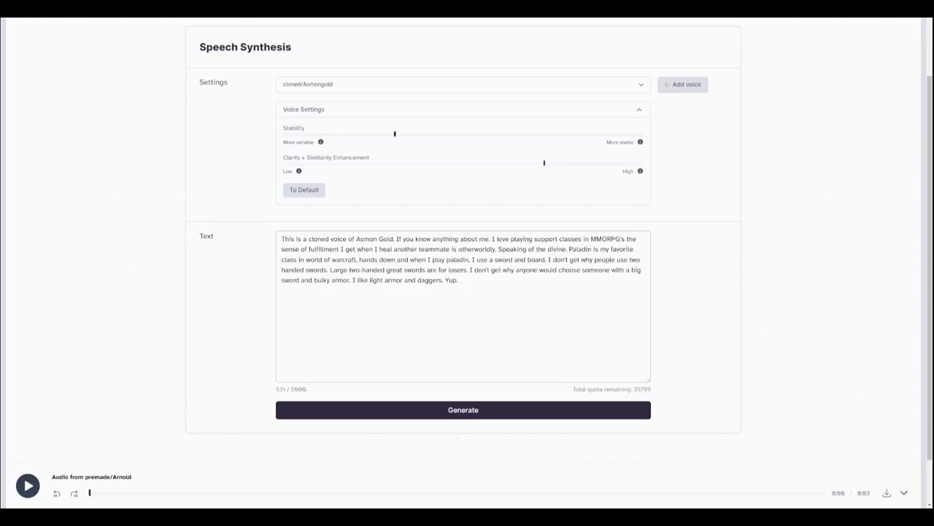
Step: Generate a 0:36 clip of the script in the cloned Asmongold voice
click(464, 410)
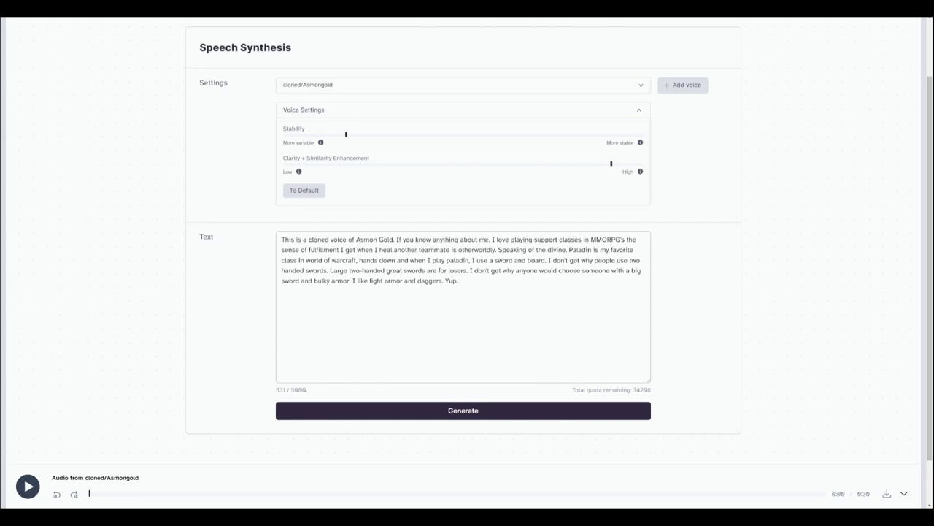
Step: Focus the Asmongold text box and collapse the Voice Settings panel
click(525, 284)
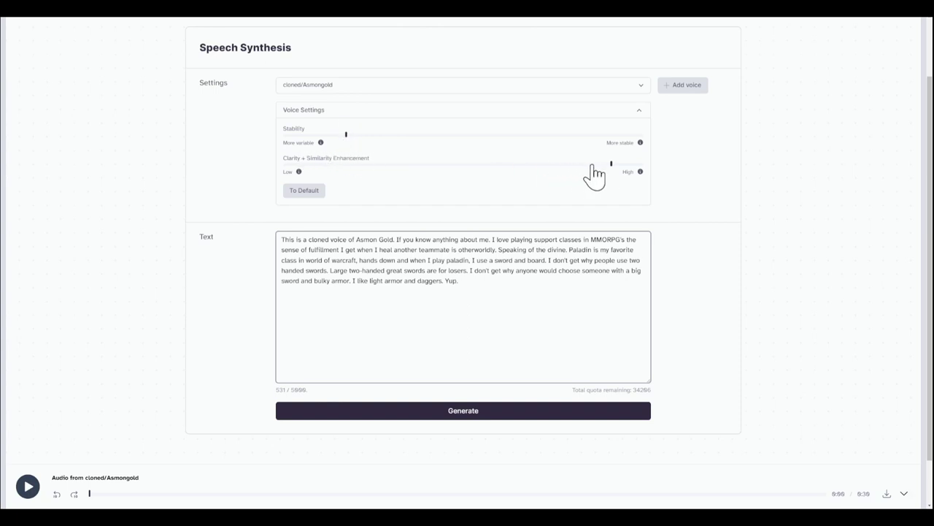
mouse_move(613, 173)
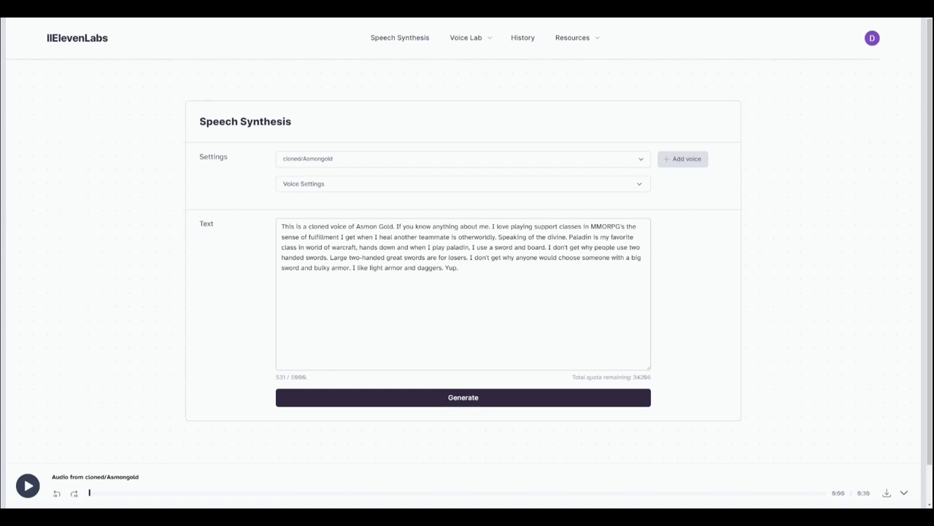
Step: Go to Voice Lab's Voice Cloning page showing MyVoice1, Valkyrie and Asmongold
click(478, 39)
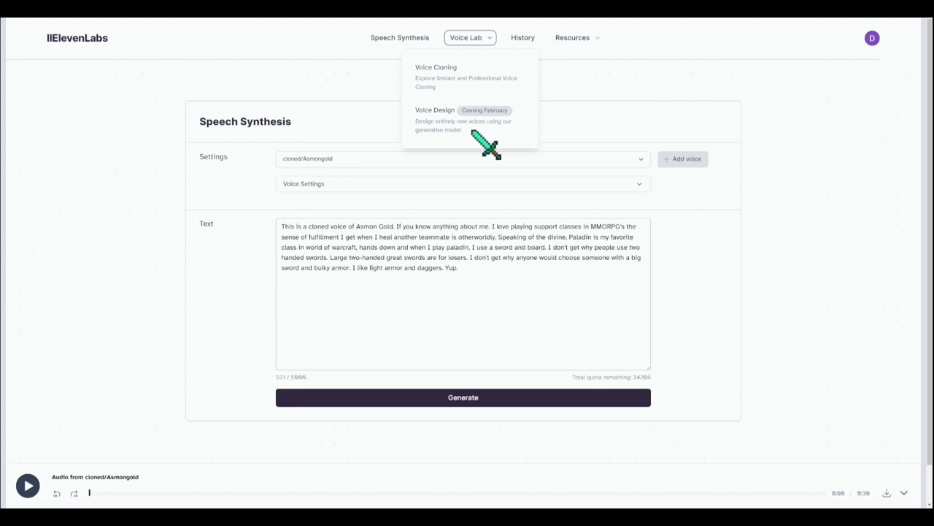
scroll(687, 160, down, 1)
click(682, 119)
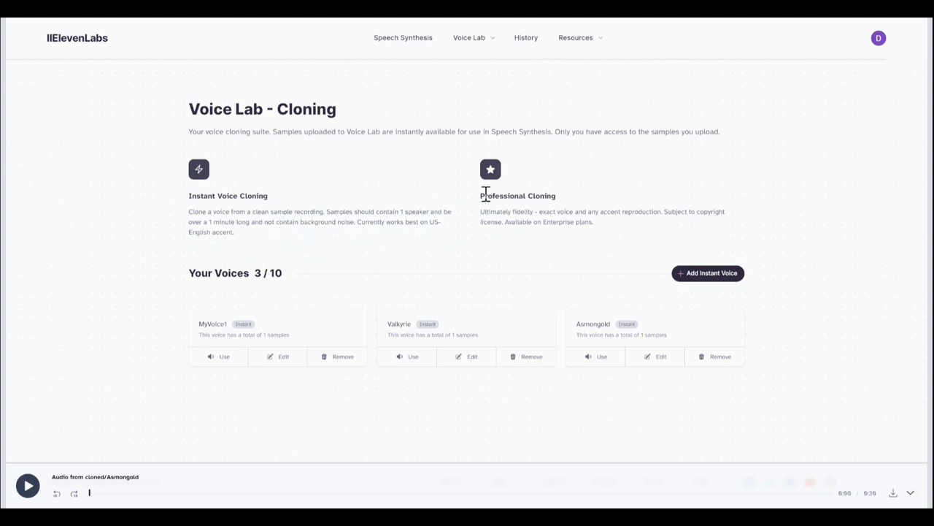
drag(481, 190, 572, 201)
click(560, 214)
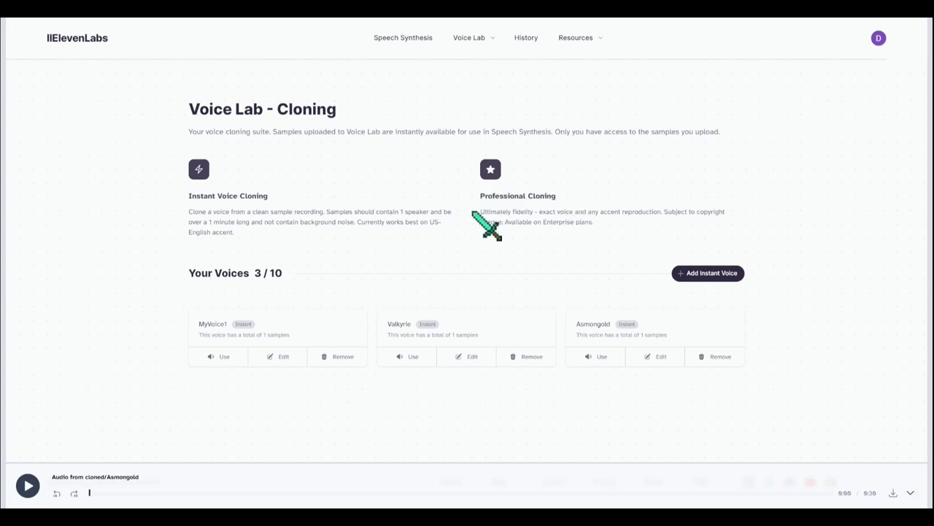
drag(471, 210, 601, 222)
click(586, 234)
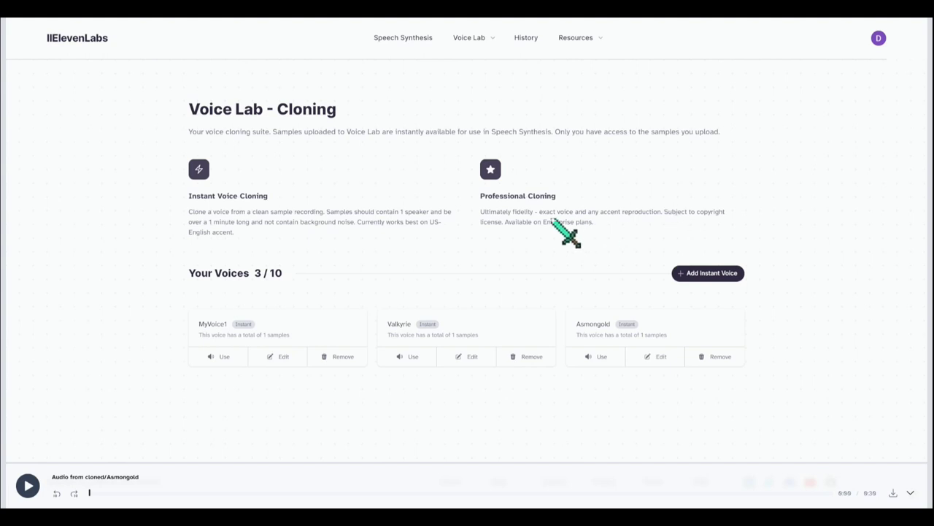
drag(518, 227, 599, 225)
click(690, 226)
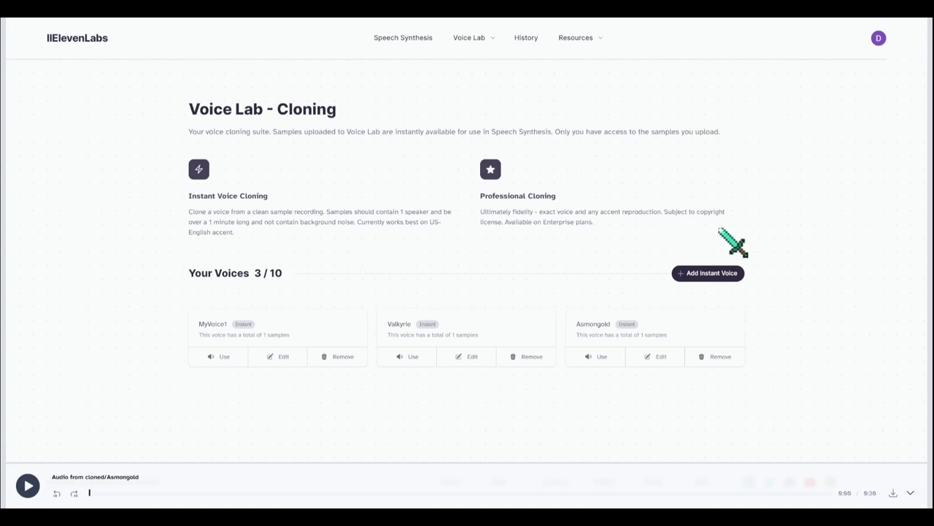
Step: Add a RedPepper instant voice clone from ReddPepper.mp3 and select it in Speech Synthesis
click(711, 278)
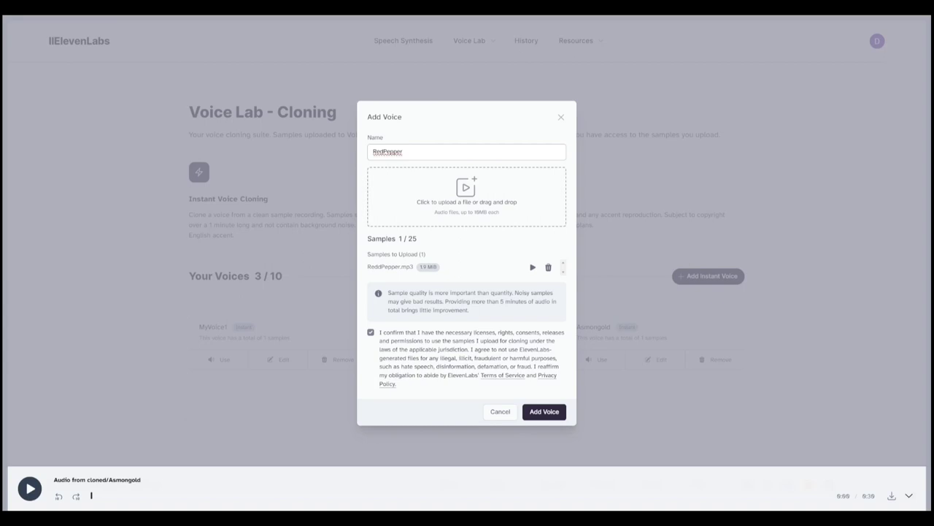
click(546, 413)
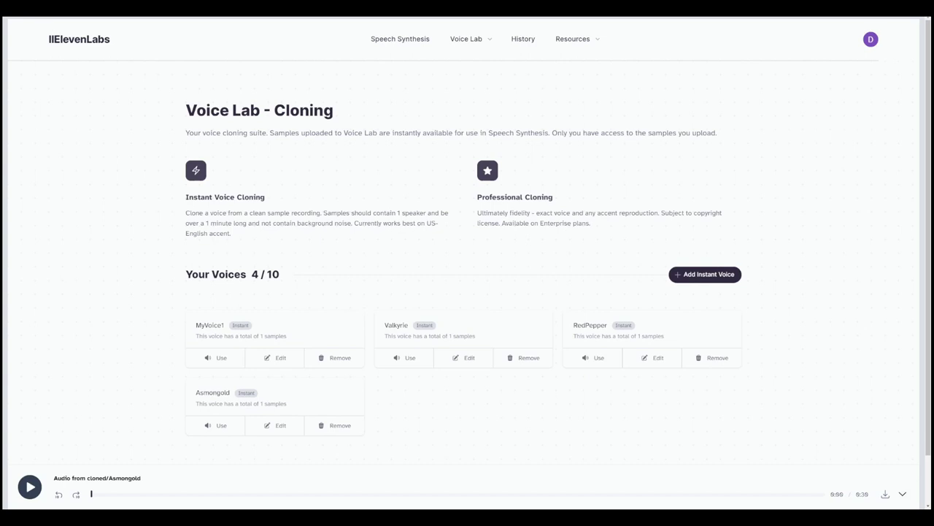
click(400, 39)
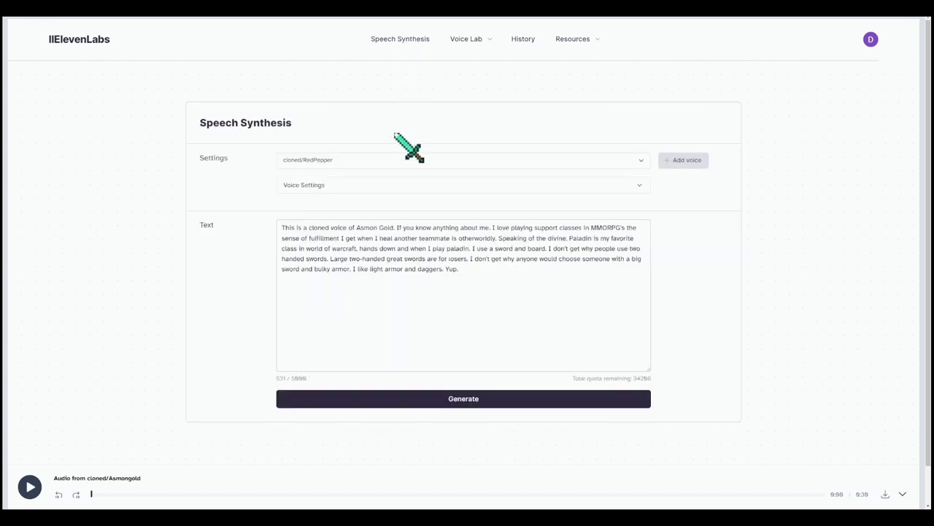
Step: Keep the cloned RedPepper voice and select all of the old Asmongold sample text
click(340, 160)
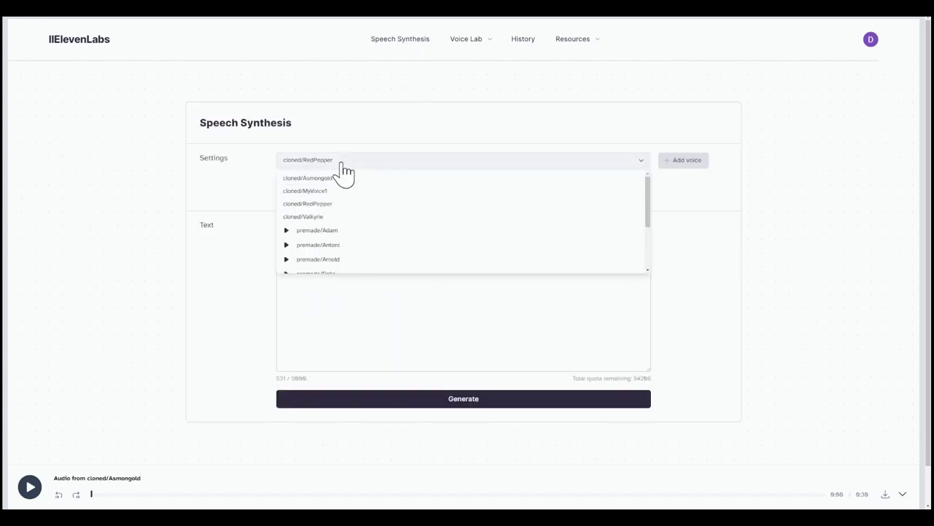
click(325, 204)
click(482, 338)
key(ctrl+a)
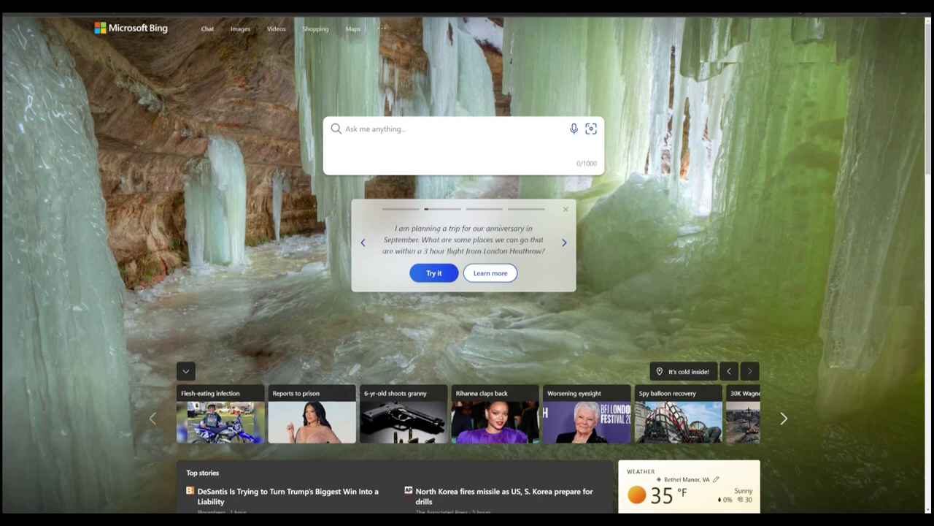
Step: Ask Bing Chat for a BUNNY INVASION trailer about laser-eyed bunnies attacking Guam, and select the response
click(207, 28)
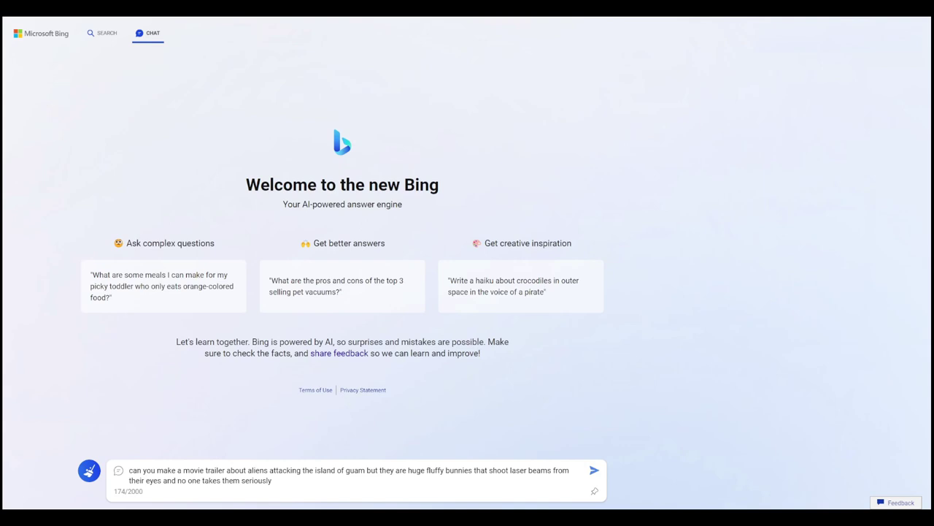
text(becuase they are so cute)
click(593, 472)
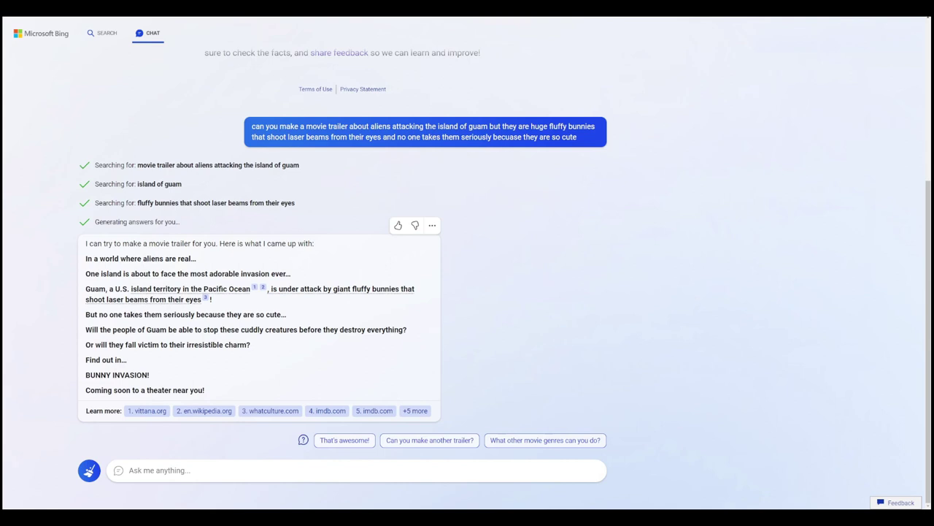
drag(116, 390, 203, 392)
click(214, 391)
triple_click(246, 389)
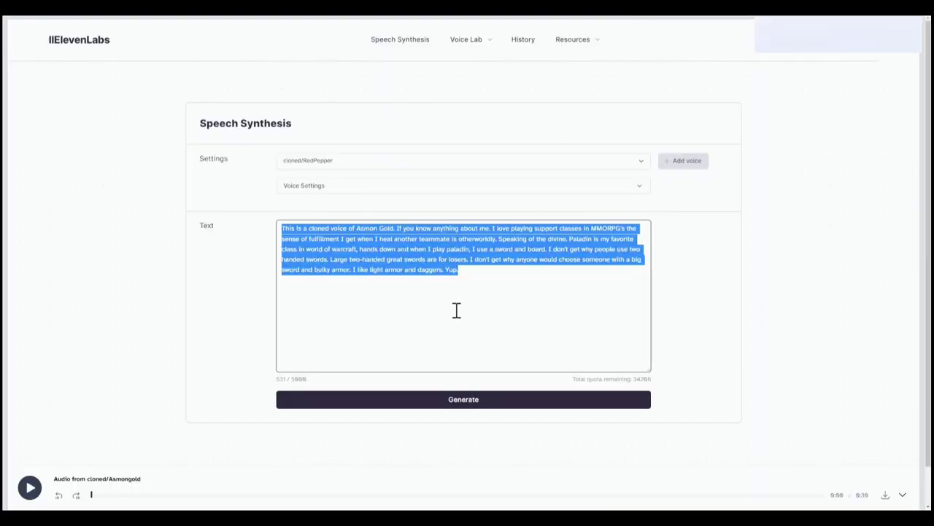
Step: Paste the BUNNY INVASION trailer script over the old ElevenLabs speech text
click(467, 307)
key(ctrl+a)
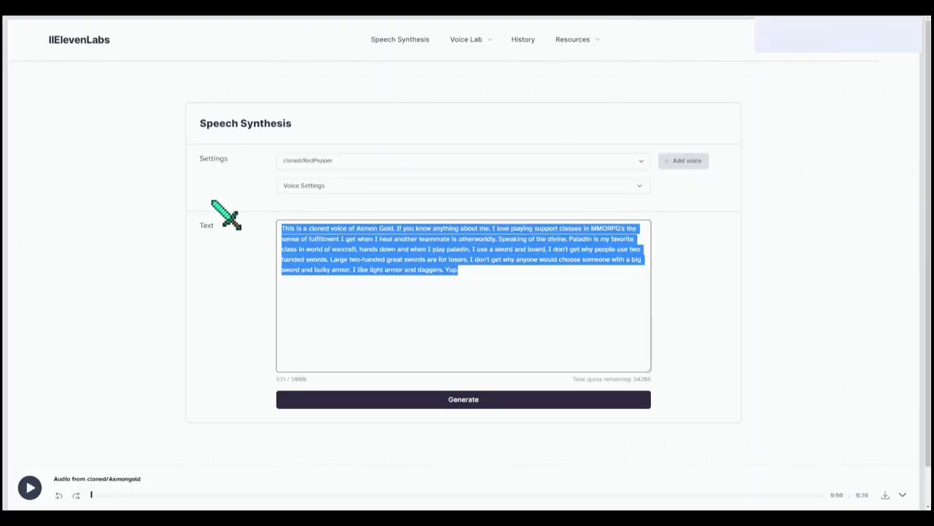
text(In a world where aliens are real...  One island is about to face the most adorable invasion ever...  Guam, a U.S. island territory in the Pacific Ocean12, is under attack by giant fluffy bunnies that shoot laser beams from their eyes3!  But no one takes them seriously because they are so cute...  Will the people of Guam be able to stop these cuddly creatures before they destroy everything?  Or will they fall victim to their irresistible charm?  Find out in...  BUNNY INVASION!  Coming soon to a theater near you!)
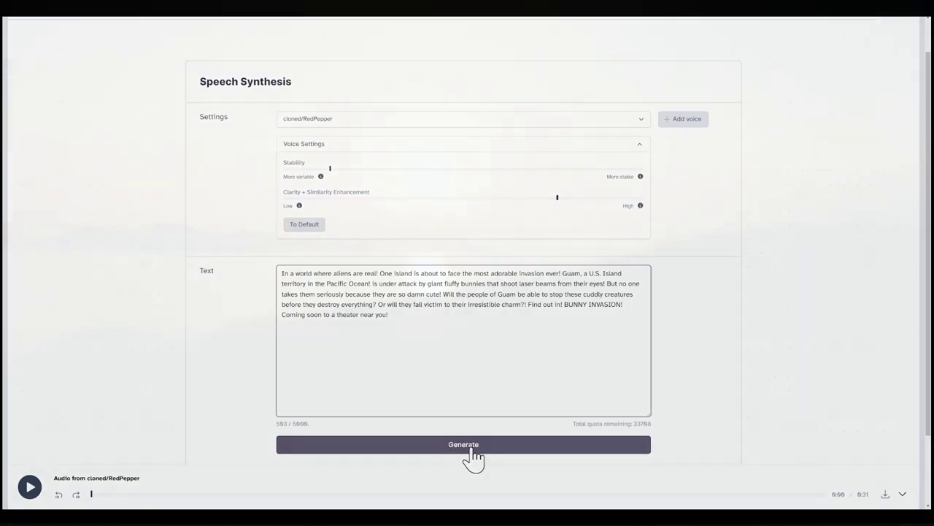
Step: Generate the trailer narration audio in the cloned RedPepper voice
click(471, 455)
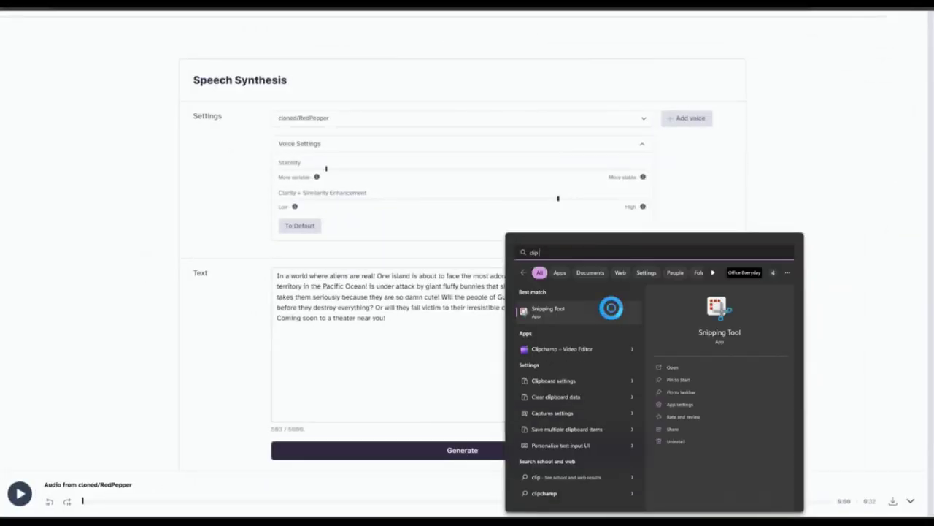
Step: Launch Clipchamp from a 'clipchamp' search and sign in with the Microsoft personal account
text(champ)
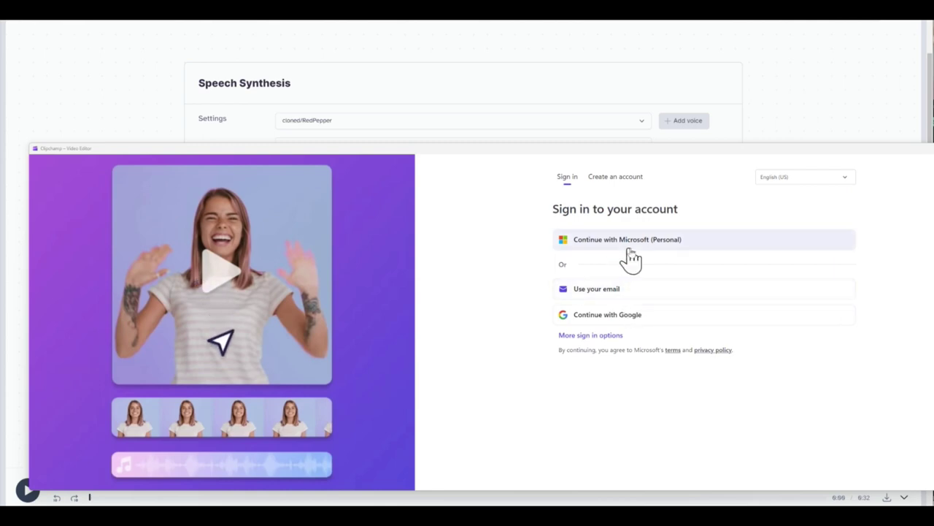
click(628, 250)
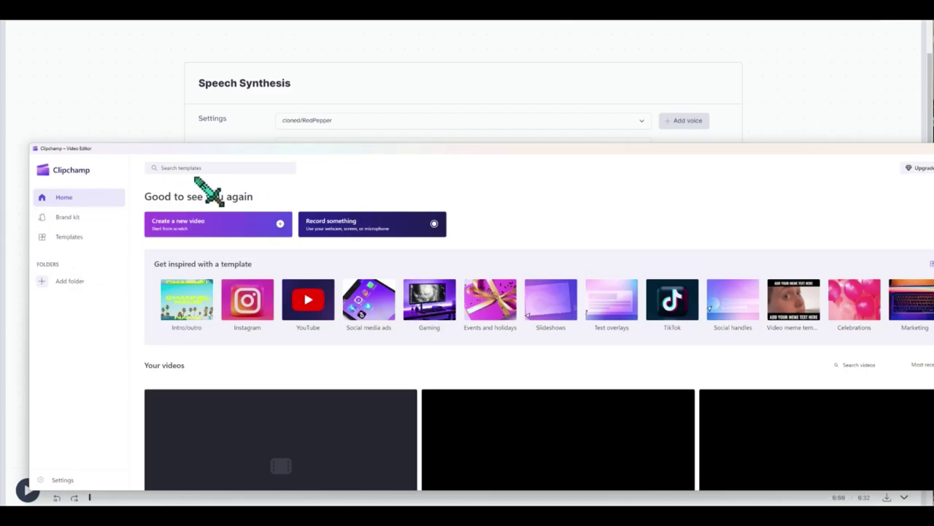
Step: Start a new video and set the text-to-speech language to English (United Kingdom)
click(175, 223)
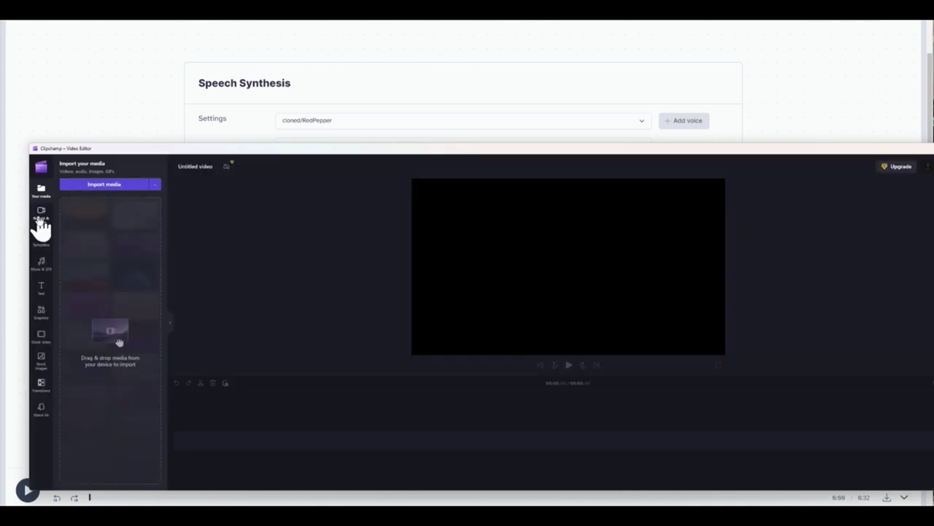
click(40, 219)
click(115, 329)
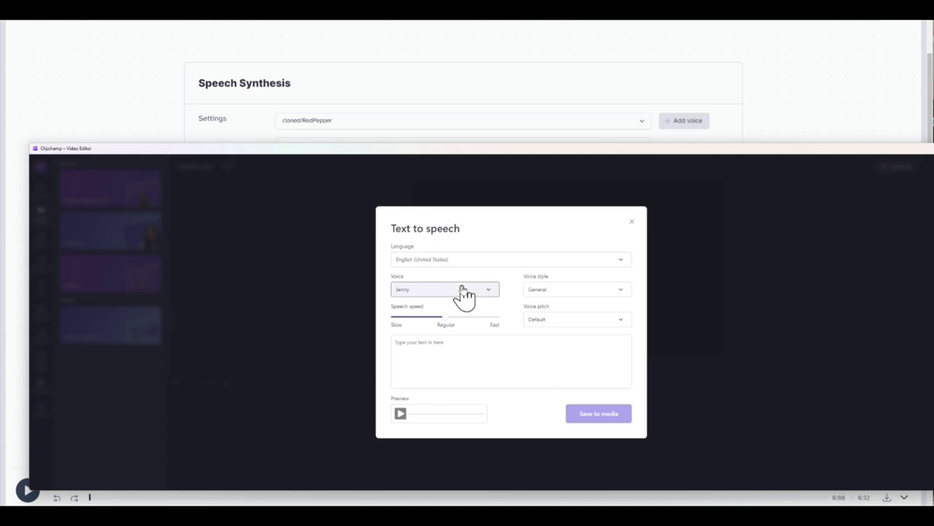
click(464, 291)
click(444, 260)
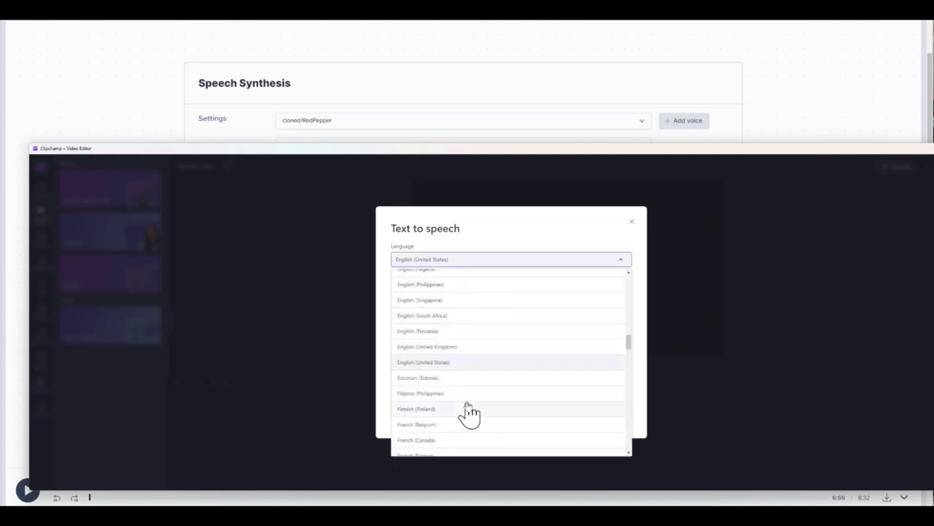
scroll(457, 394, down, 3)
scroll(482, 345, down, 3)
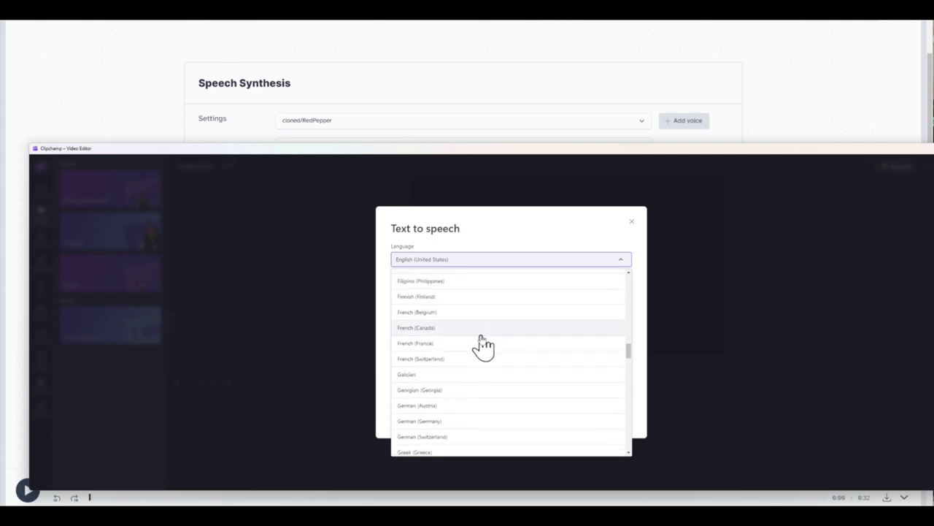
scroll(484, 348, up, 5)
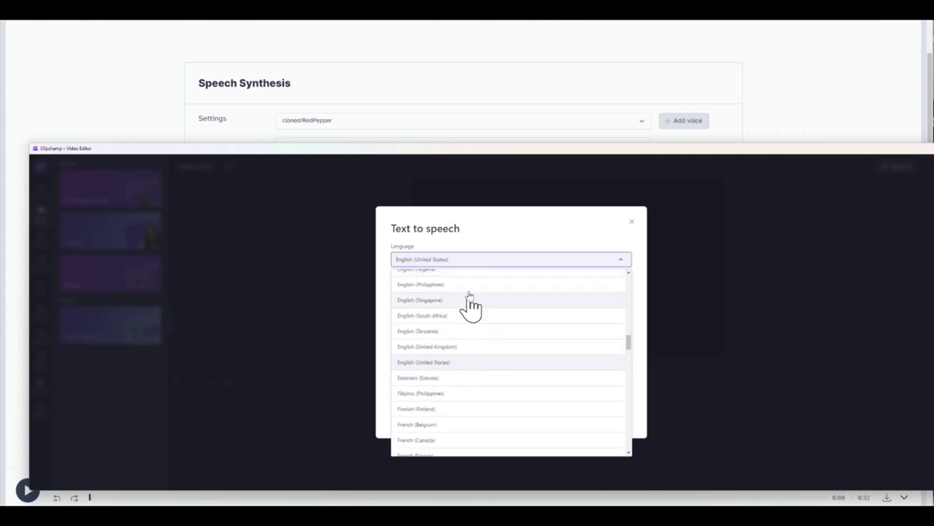
click(464, 261)
click(463, 262)
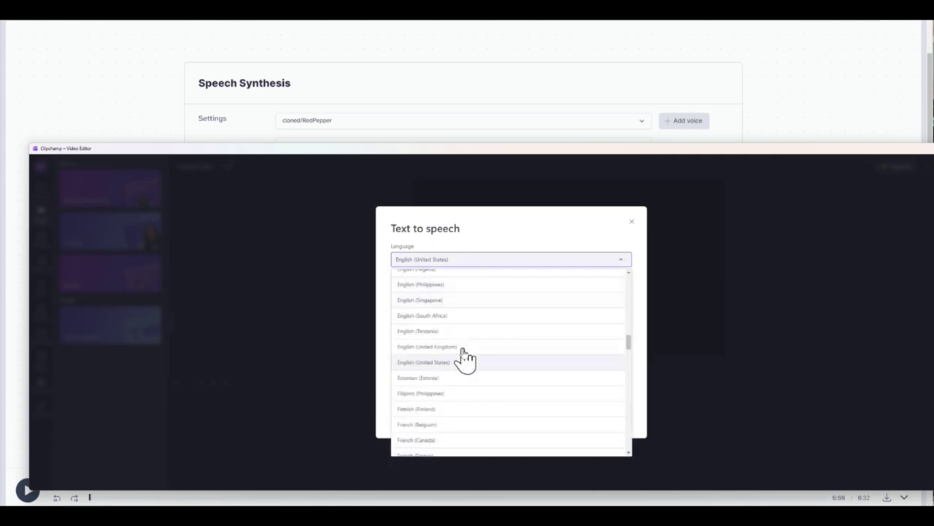
click(460, 347)
Step: Choose the Abbi voice, paste the sentence, and save the clip to media
click(475, 292)
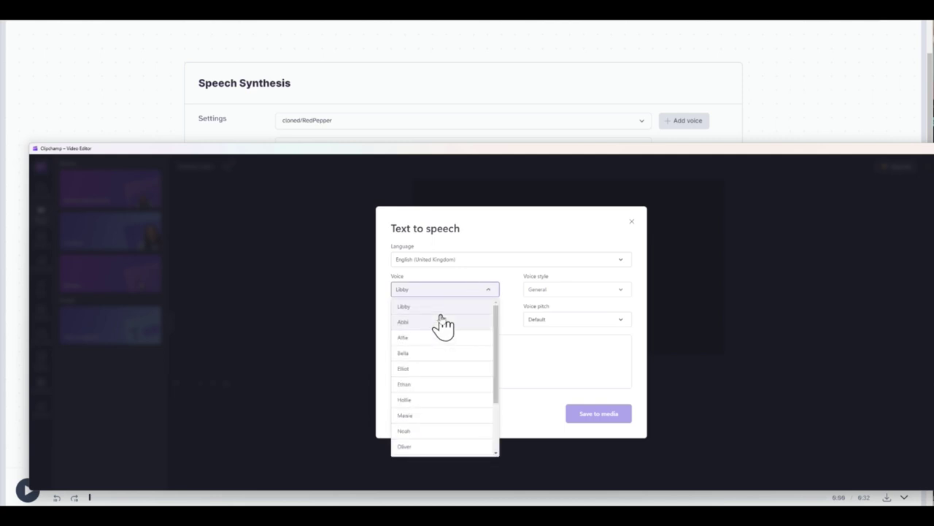
click(430, 323)
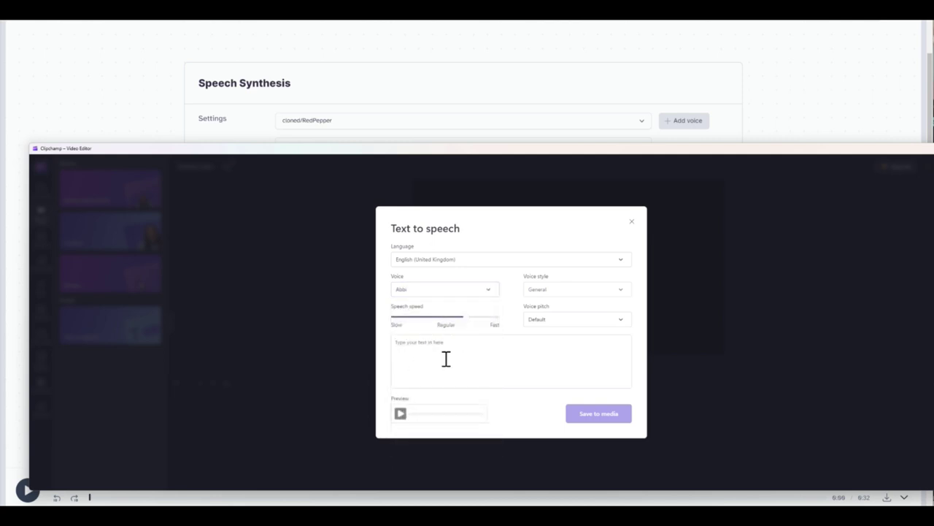
click(446, 358)
text(Hello my name is abbi and it's so nice to meet you. I bet you didn't know you had a free video editor on your PC that can do text)
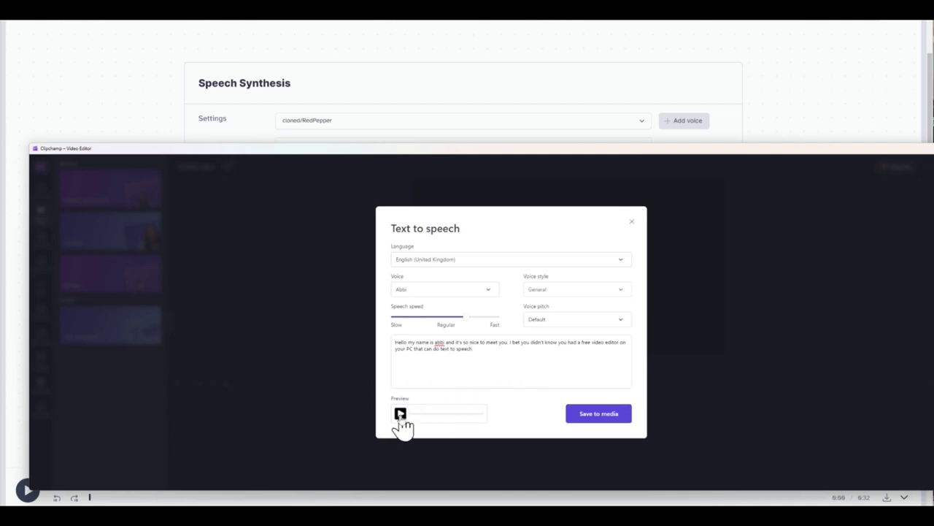
click(592, 414)
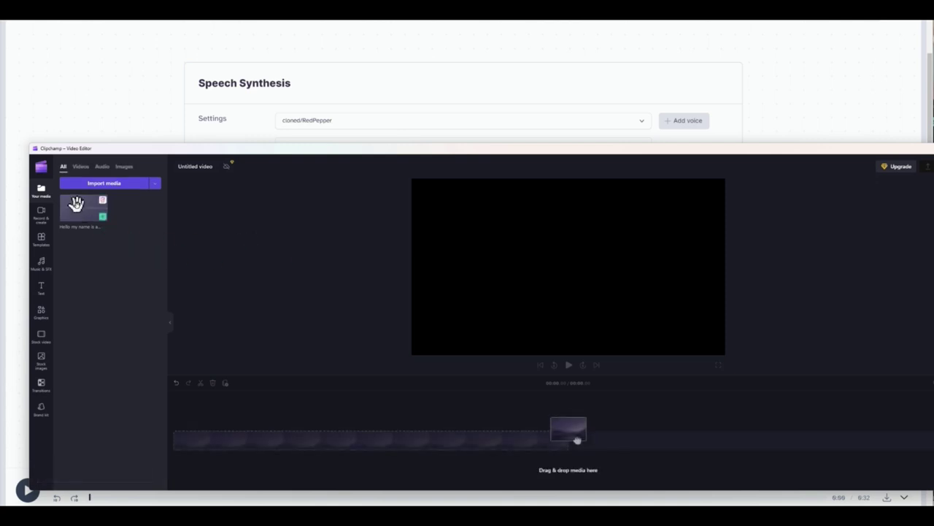
Step: Place the Abbi clip on the timeline and play it back
drag(73, 207, 559, 411)
key(space)
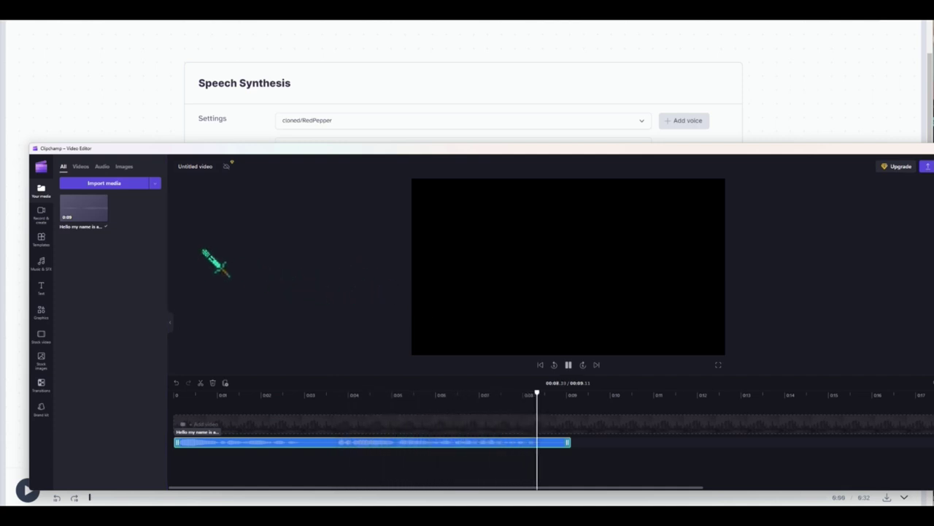
click(109, 330)
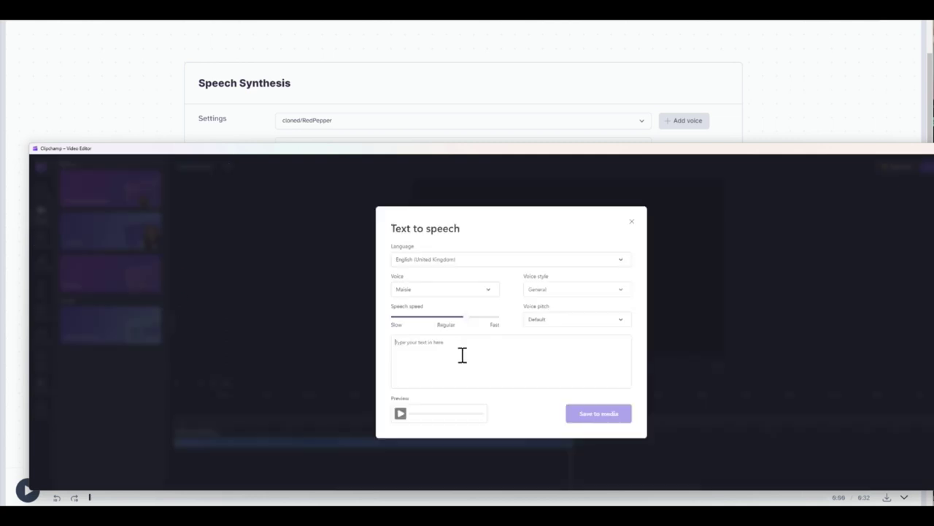
Step: Paste the paragraph as a Maisie-voice clip, save it to media, and play it
text(I haven't had a morsel to eat in a fortnight. I am so hungry that I ate my pet rat. I named it david, but he's gone now. He will be missed and I will always remember him. Oh well.)
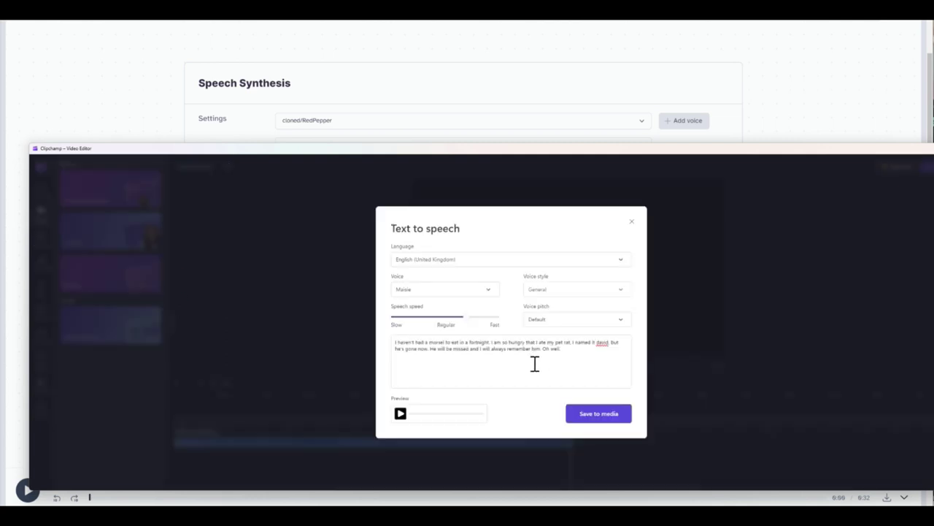
click(617, 415)
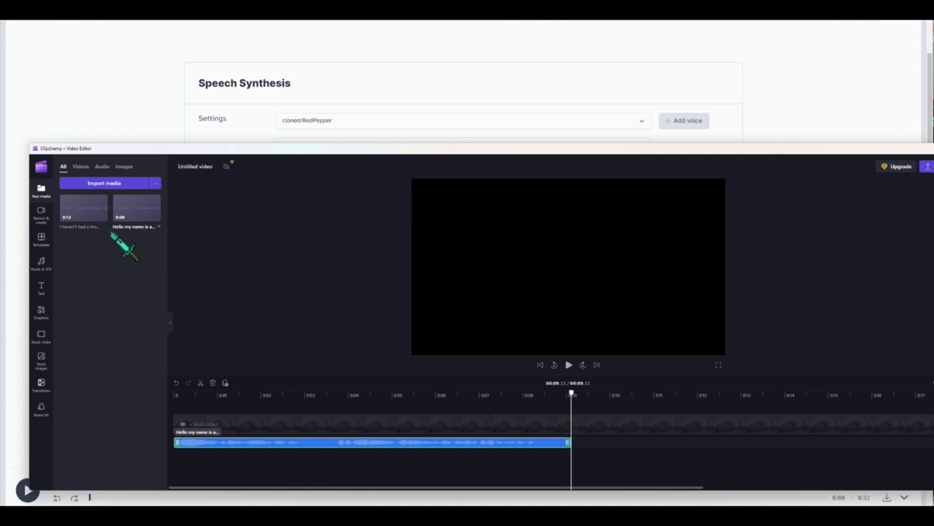
key(space)
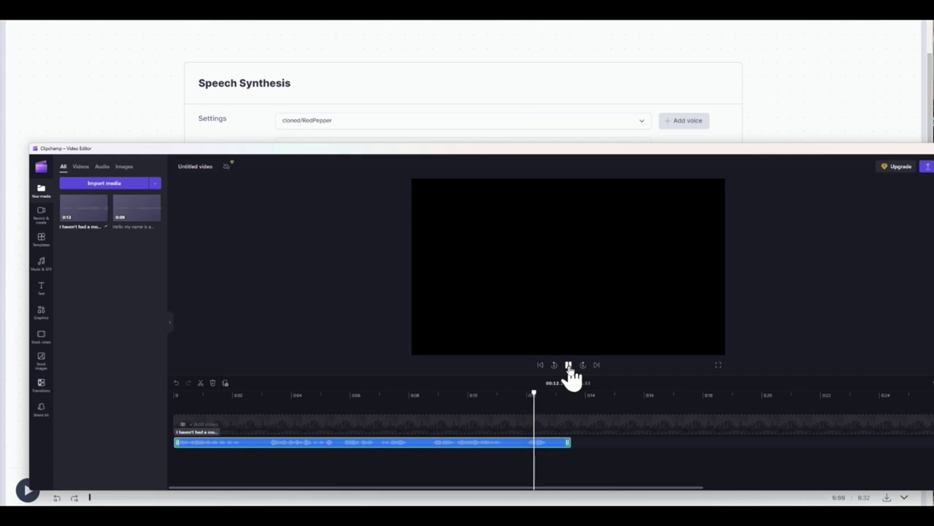
Step: Set text to speech to Filipino (Philippines) with the Blessica voice
click(41, 219)
click(84, 337)
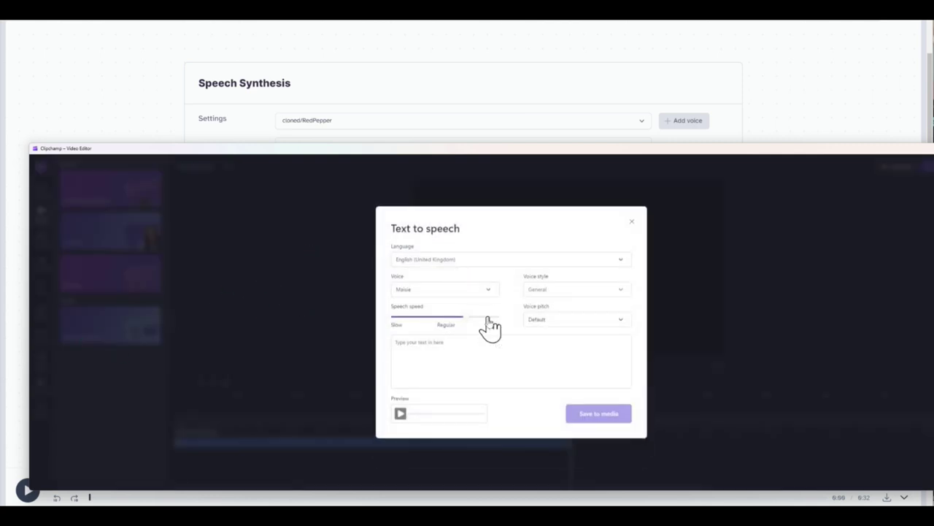
click(470, 260)
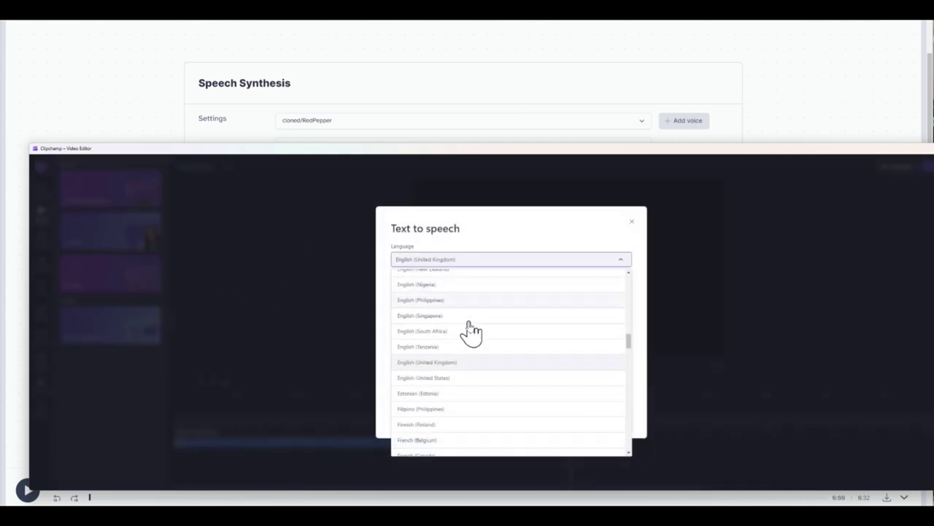
click(459, 409)
click(463, 289)
click(470, 322)
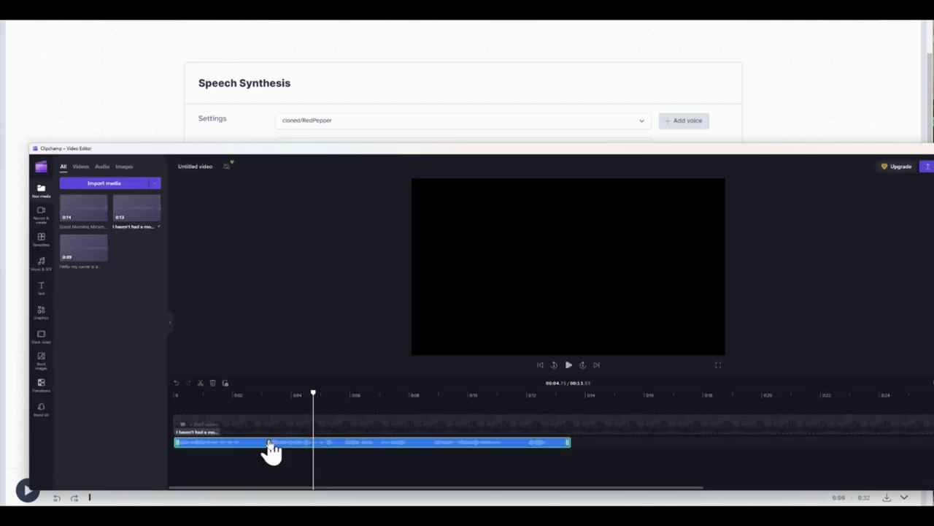
Step: Play the placed clip, then reopen text to speech to view the Filipino voices Angelo and Blessica
key(space)
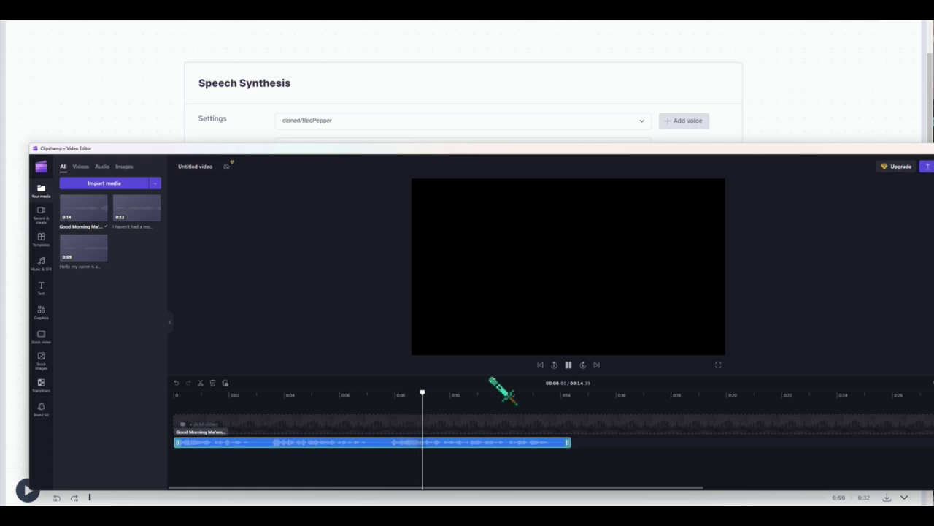
click(569, 367)
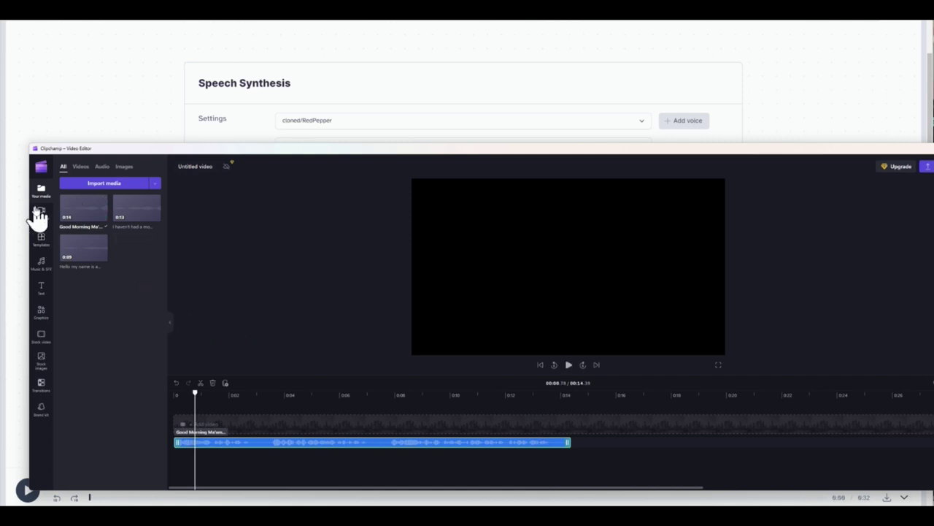
click(38, 213)
click(89, 335)
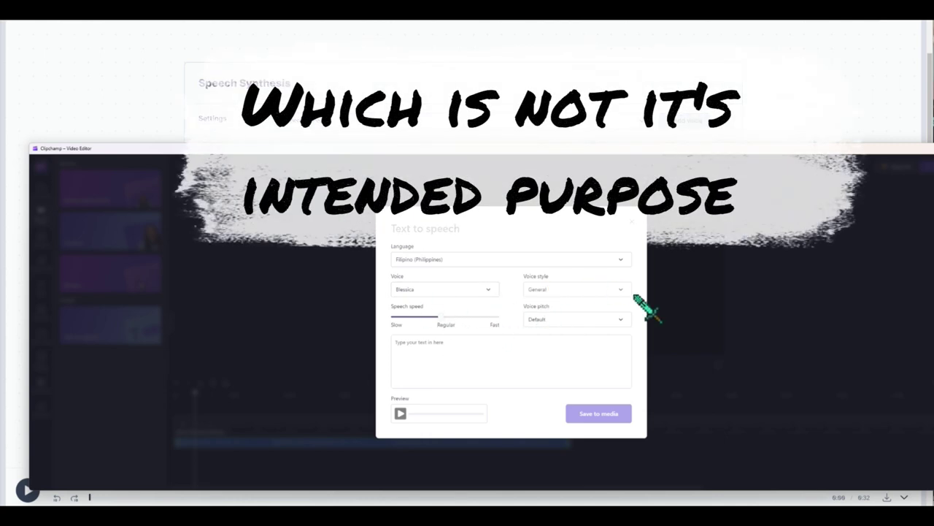
click(493, 292)
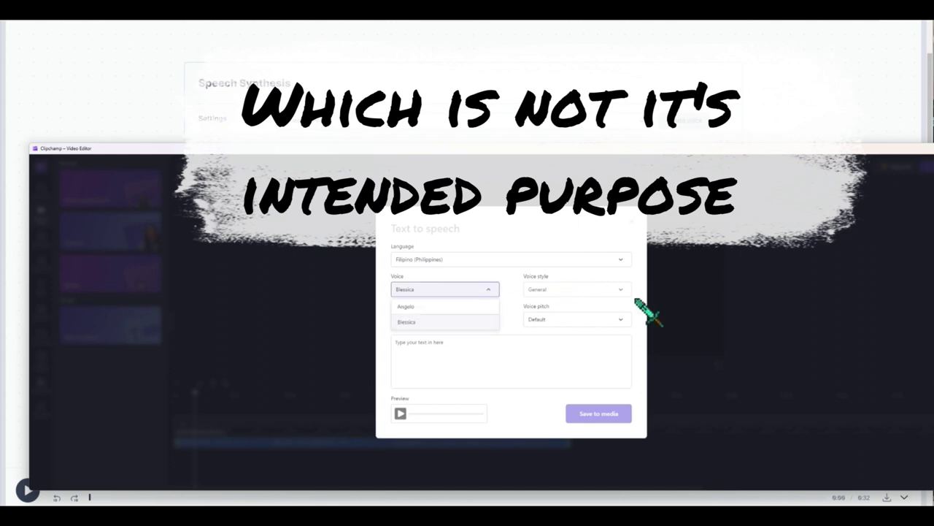
click(459, 290)
click(460, 290)
Step: Choose English (United States), the Guy voice, and the Terrified voice style
click(478, 263)
scroll(455, 354, down, 4)
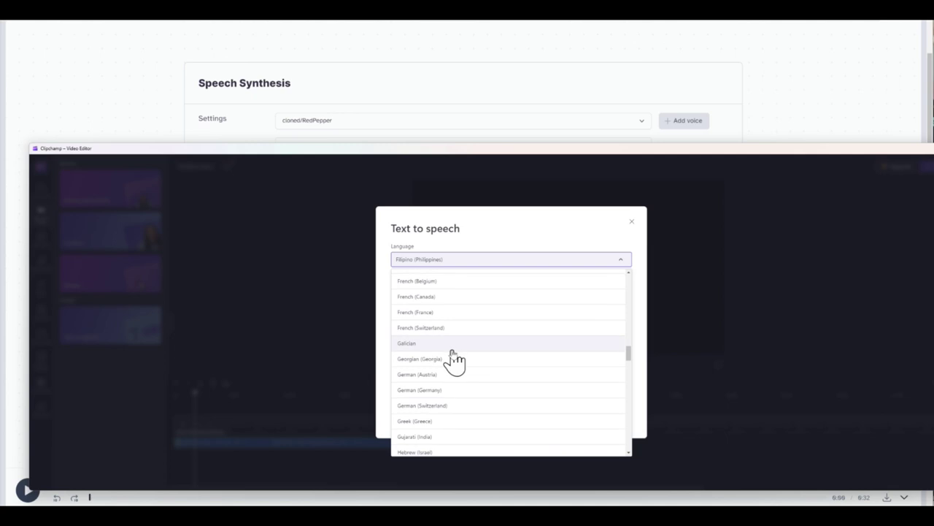
scroll(471, 379, up, 5)
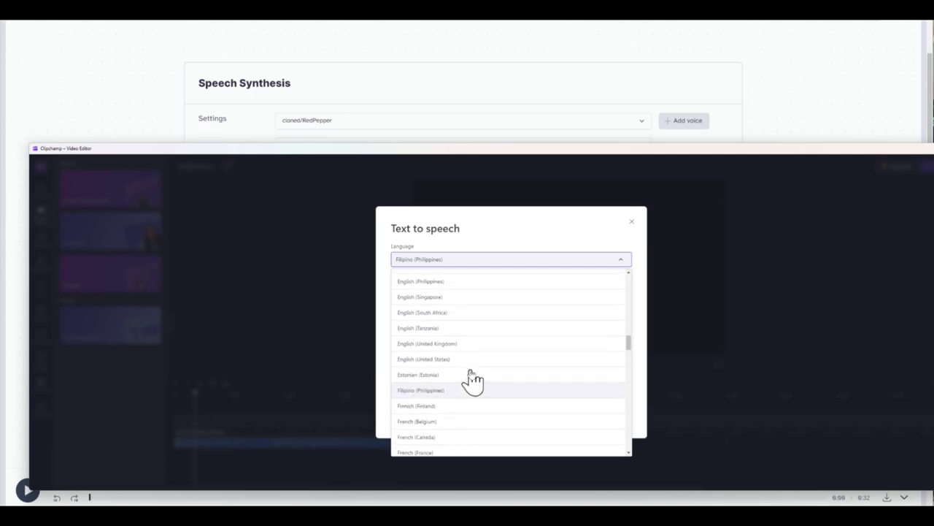
click(471, 375)
click(460, 290)
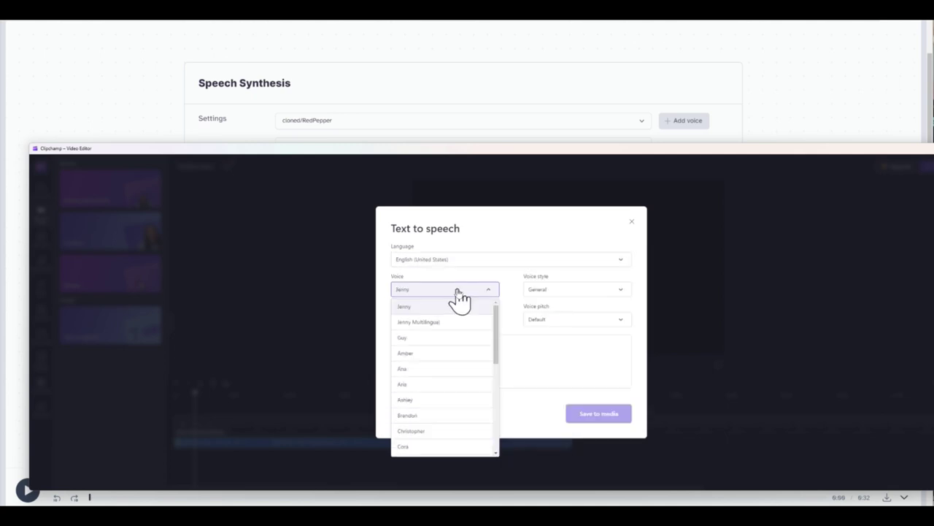
click(442, 338)
click(577, 289)
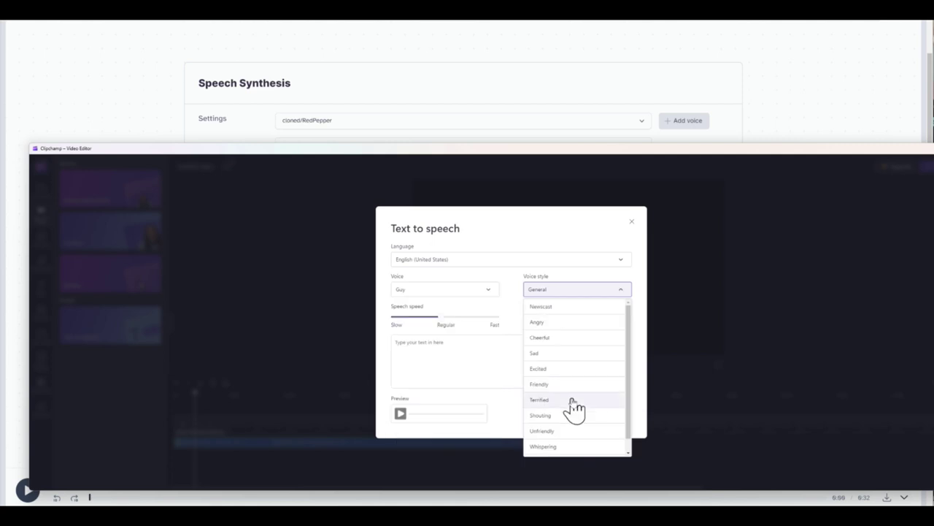
click(573, 401)
Step: Paste and finish the walking-in-the-dark script, then save the clip to media
click(561, 375)
text(I was walking in the dark and I saw movement in the shadows.. My first thought is there was a deer in the brush but I was regretfully wrong. It was something else, something not of this world)
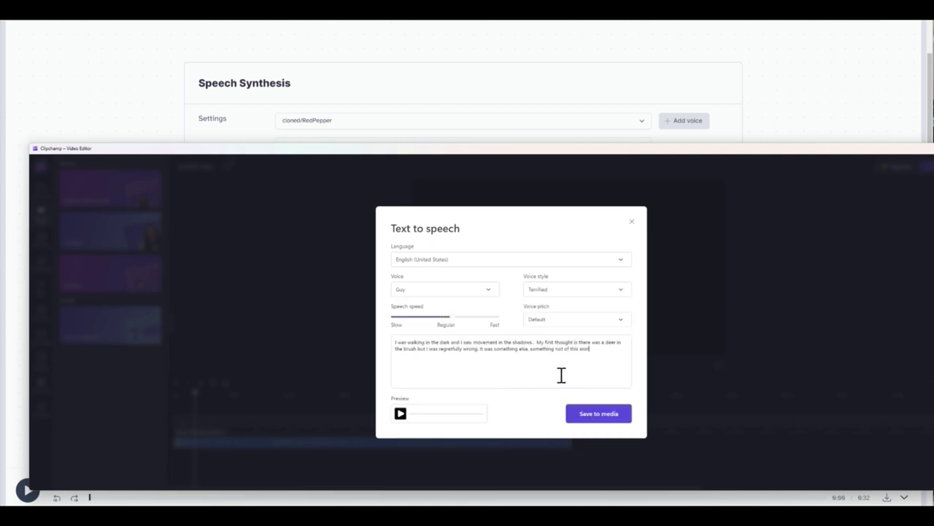
text(d or anything I recognize.)
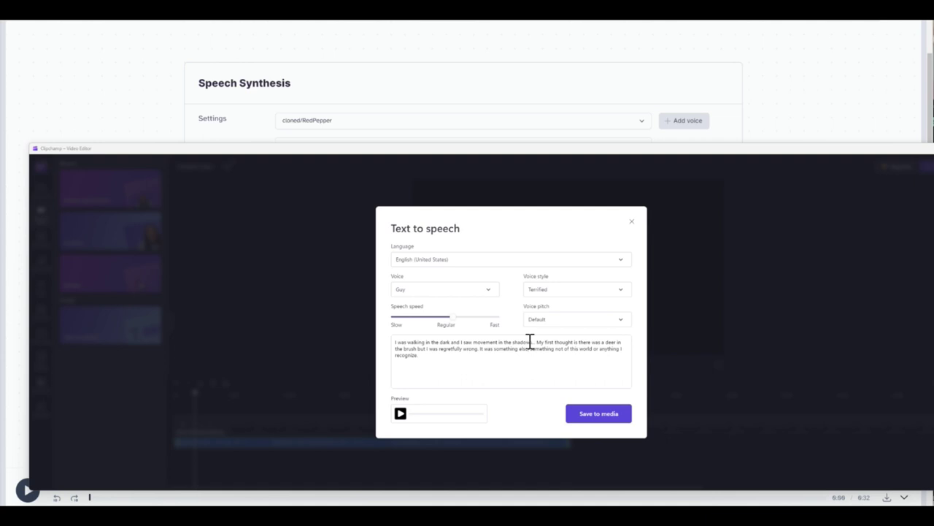
click(569, 290)
click(482, 362)
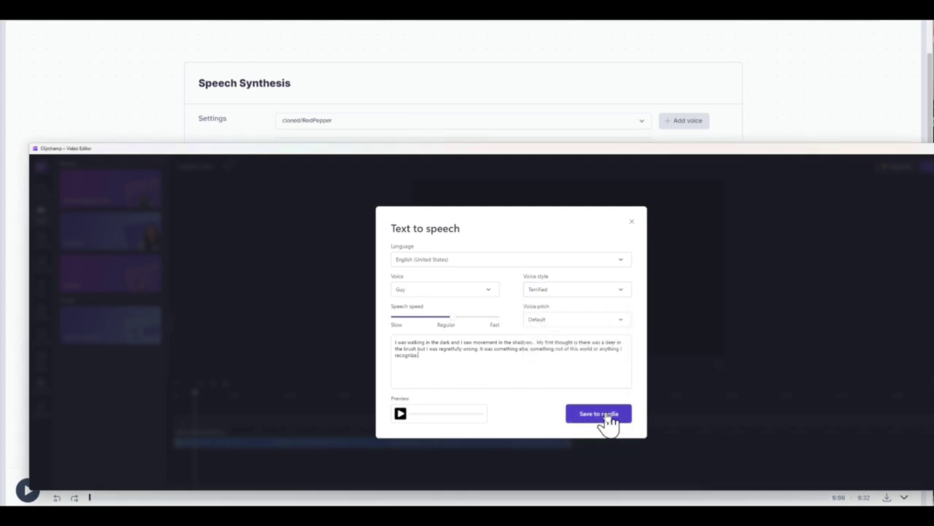
click(607, 425)
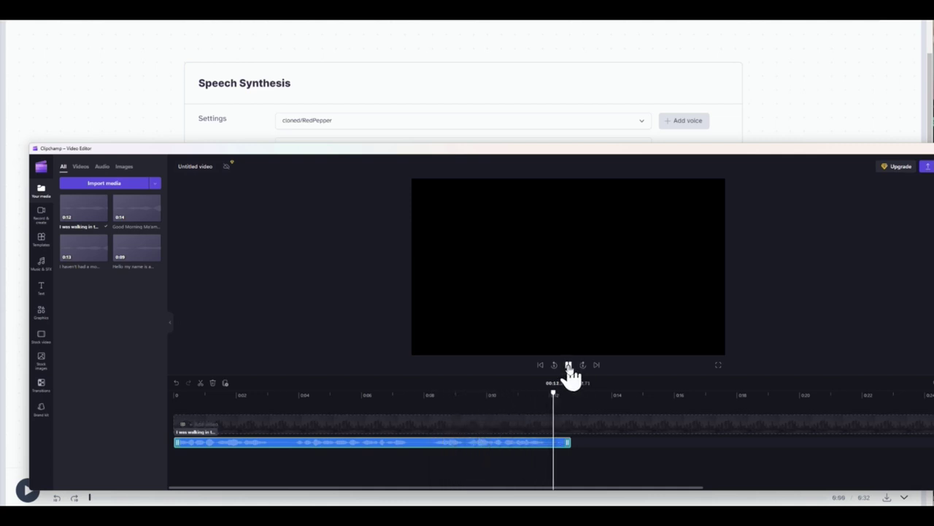
Step: Start a new text-to-speech clip for the missing-mom line in the Friendly style
click(38, 214)
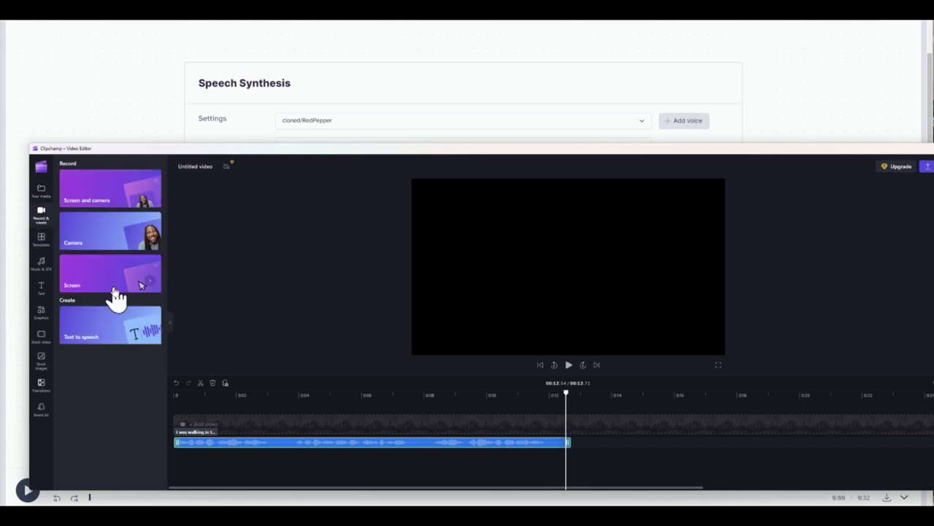
click(87, 332)
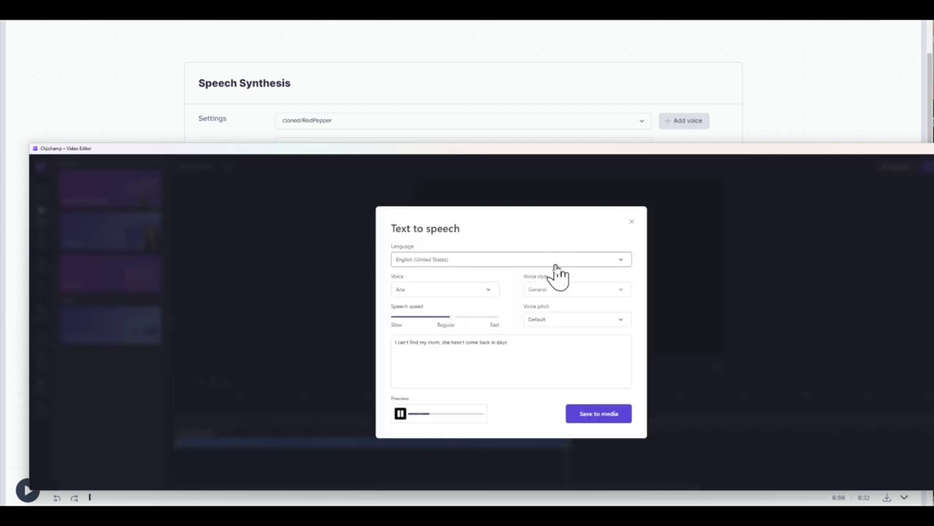
click(617, 292)
click(569, 311)
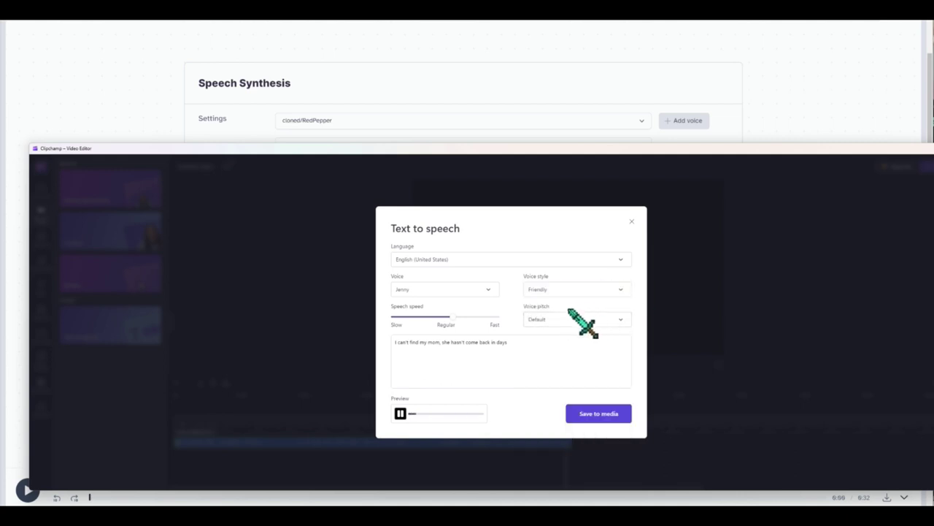
Step: Switch to the Aria voice and try the Narration Professional, Customer Service, then Empathetic styles
click(473, 291)
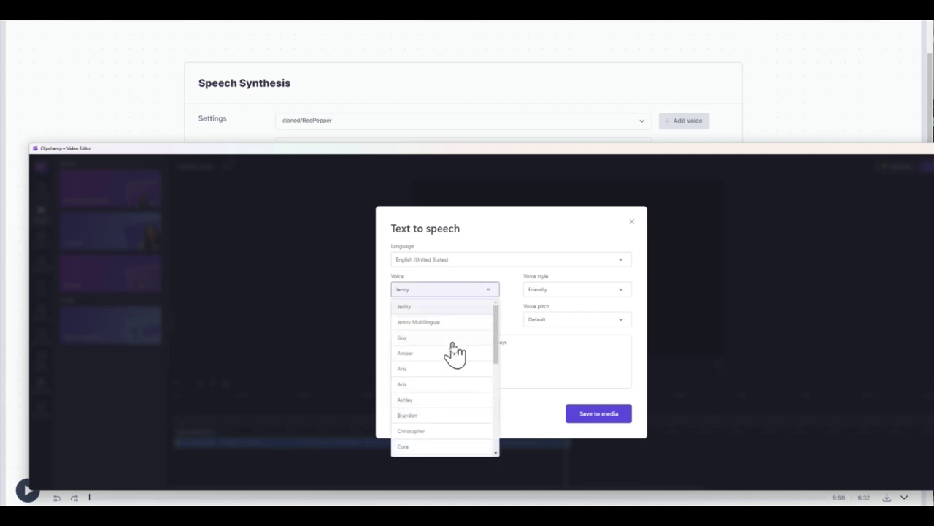
click(442, 384)
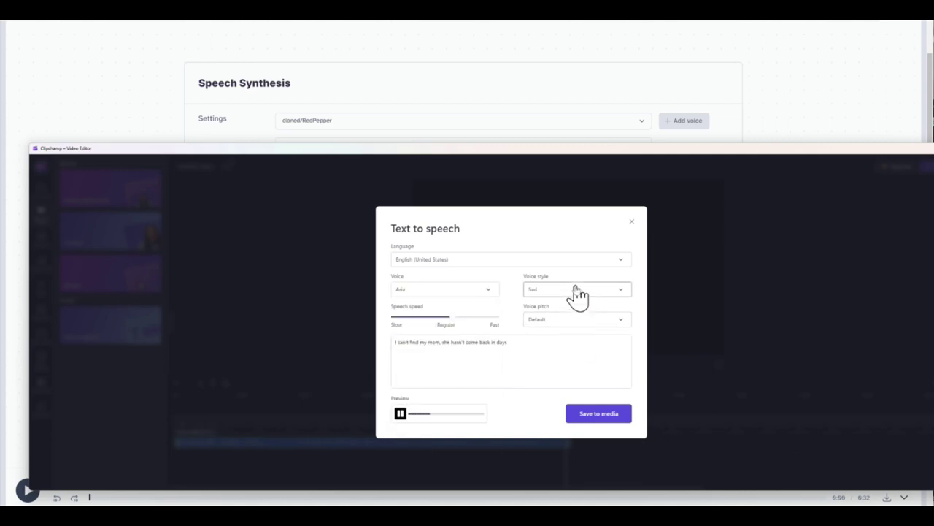
click(578, 292)
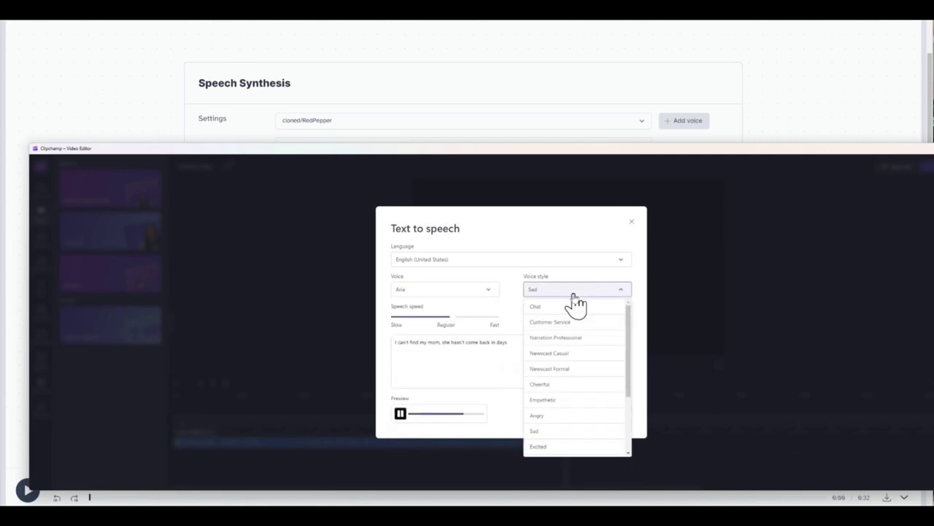
click(573, 337)
click(599, 299)
click(560, 329)
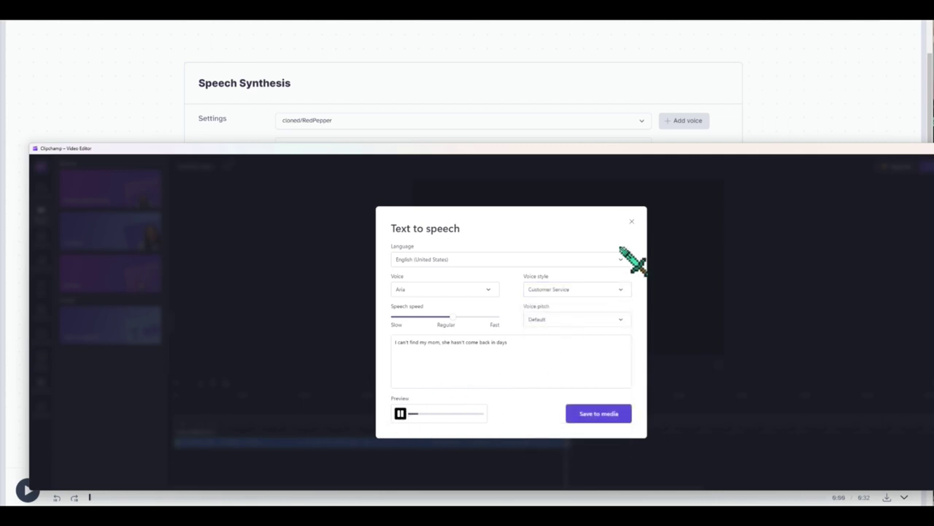
click(601, 292)
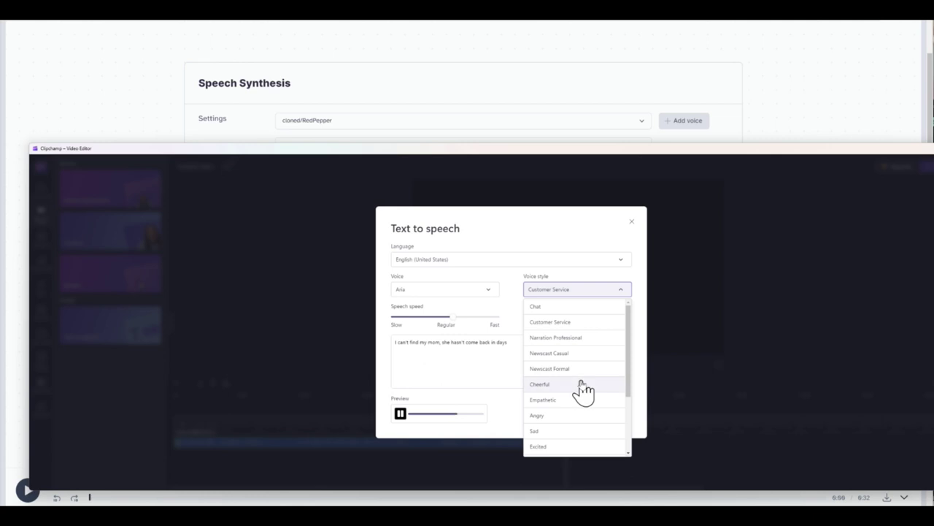
click(569, 400)
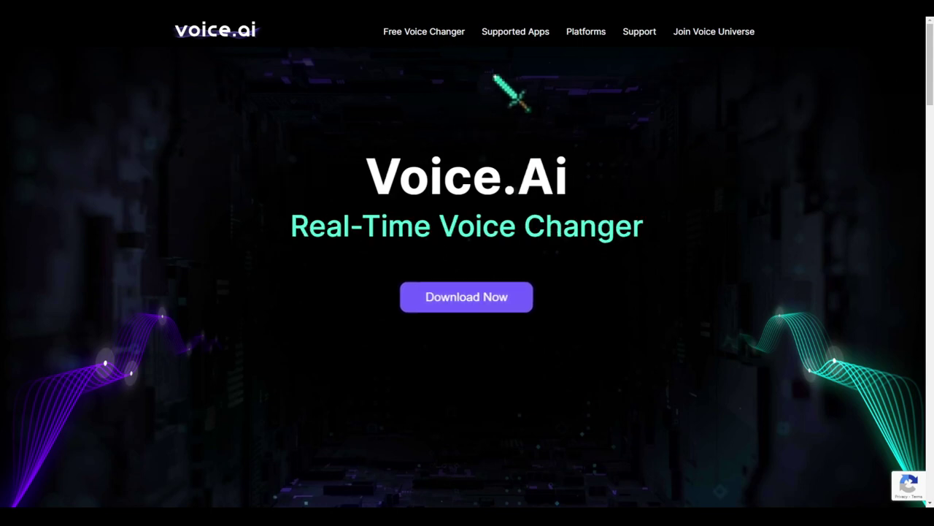
Step: Browse Voice.ai's supported apps grid and platforms, then open the Voice Universe voice gallery
click(543, 38)
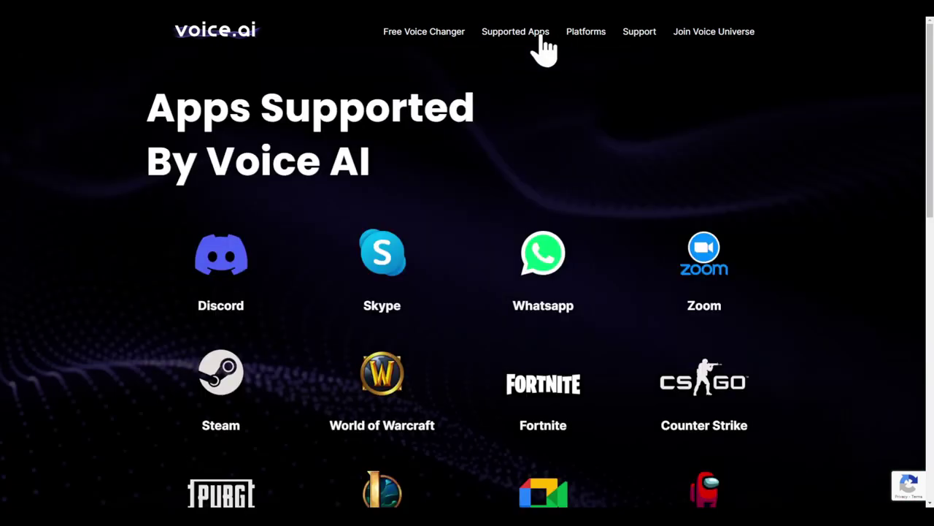
scroll(559, 125, down, 4)
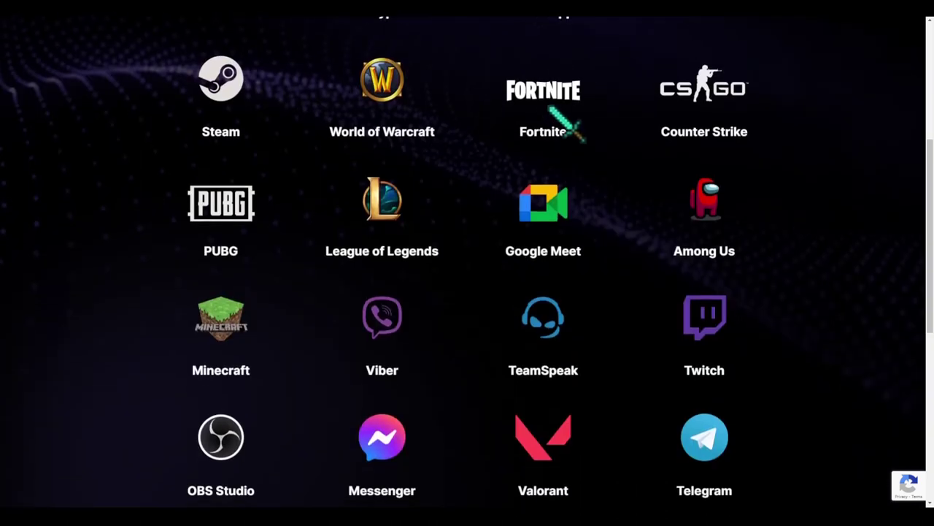
scroll(559, 125, down, 2)
scroll(559, 117, down, 3)
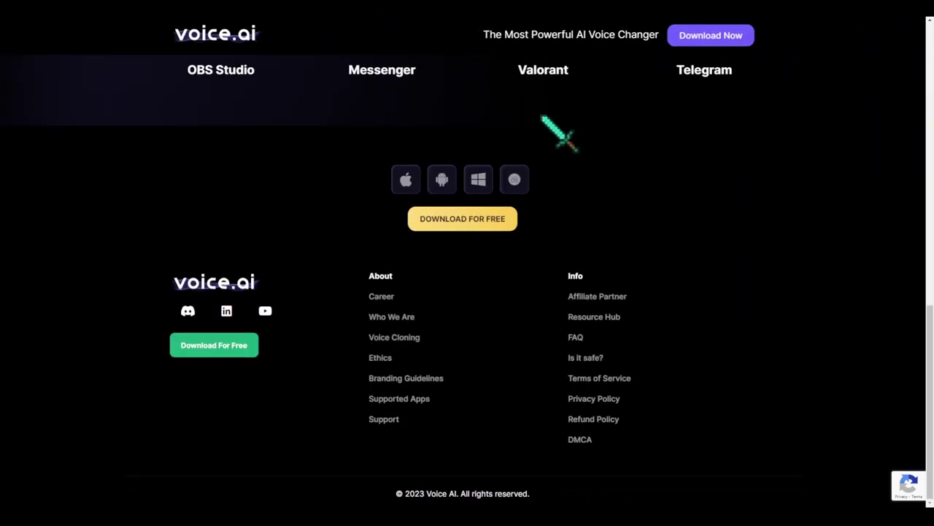
scroll(574, 145, up, 10)
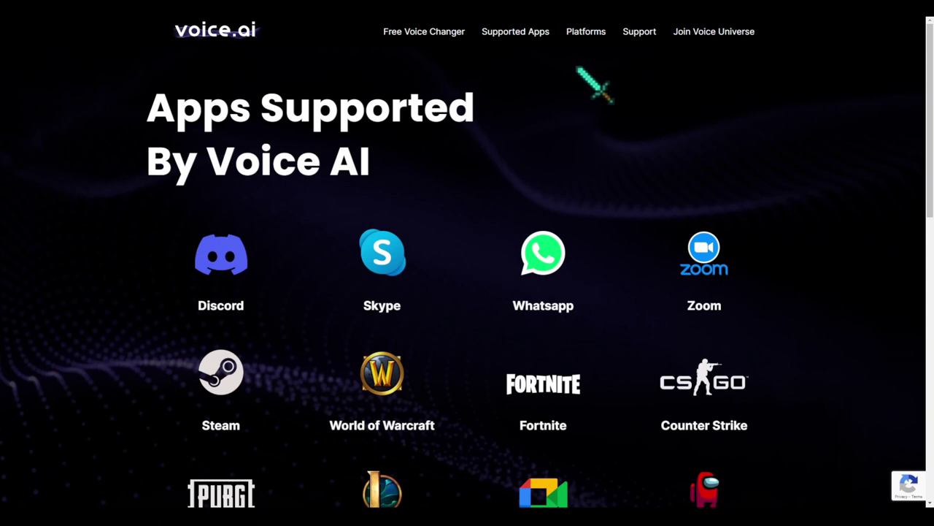
click(584, 34)
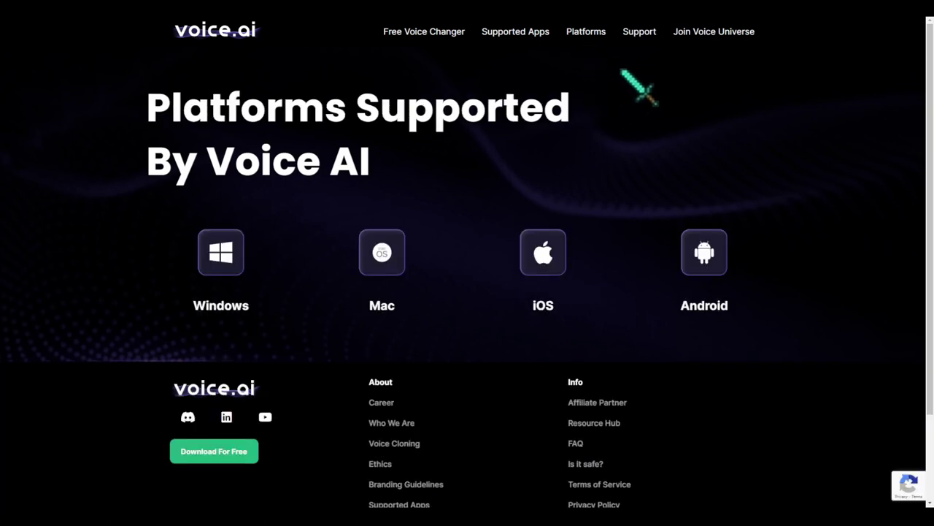
click(675, 42)
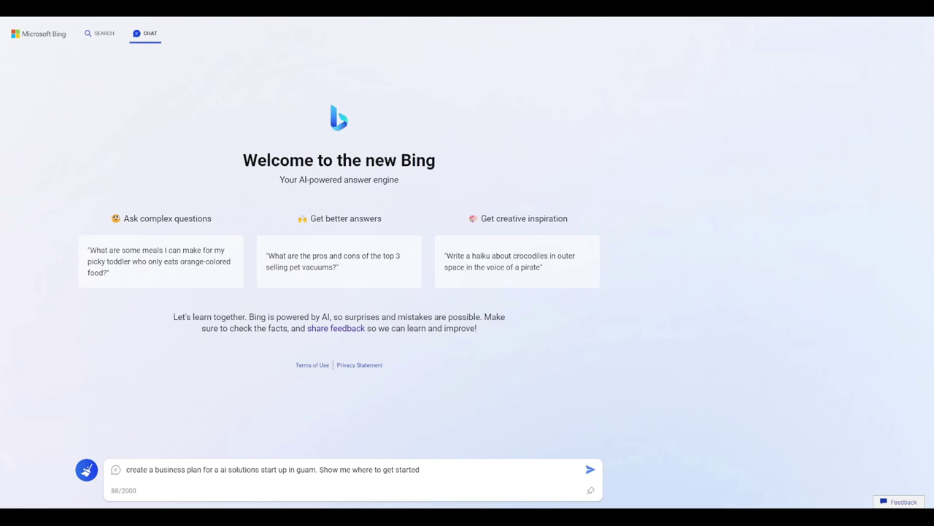
Step: Send Bing Chat the prompt requesting a Guam AI solutions start-up business plan and first steps
key(Return)
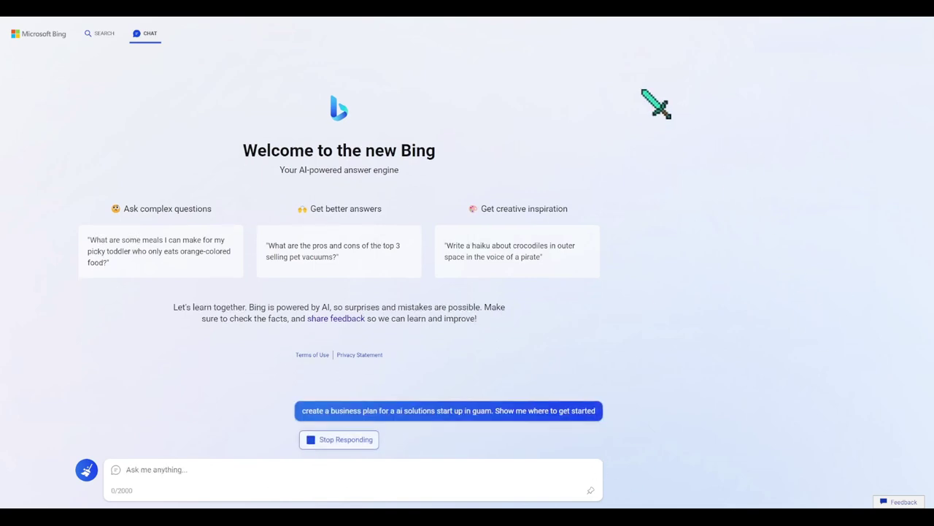